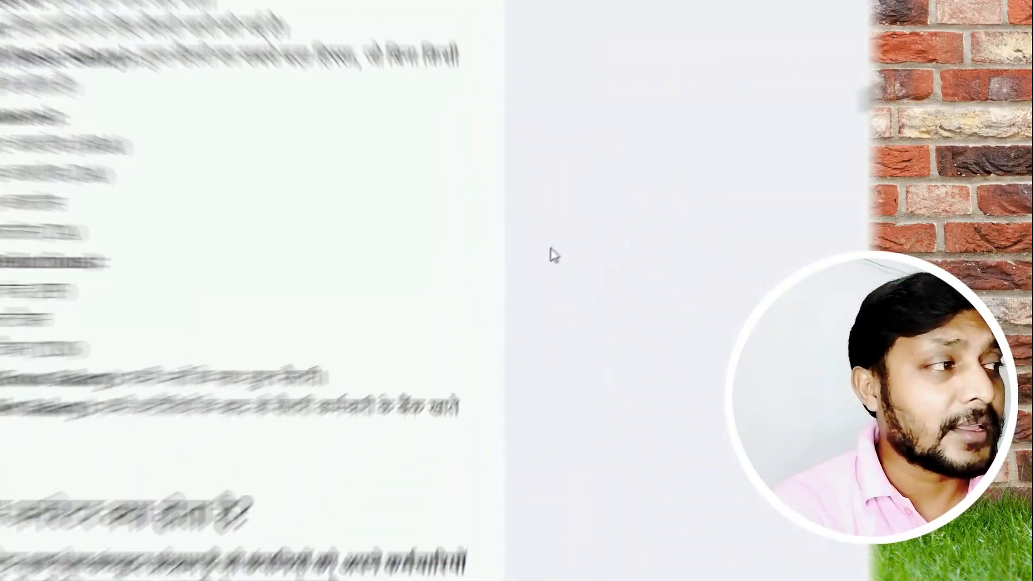
- Examine the salary slip article's section on the Zoho Free Payslip Generator and its features
scroll(541, 262, "down", 10)
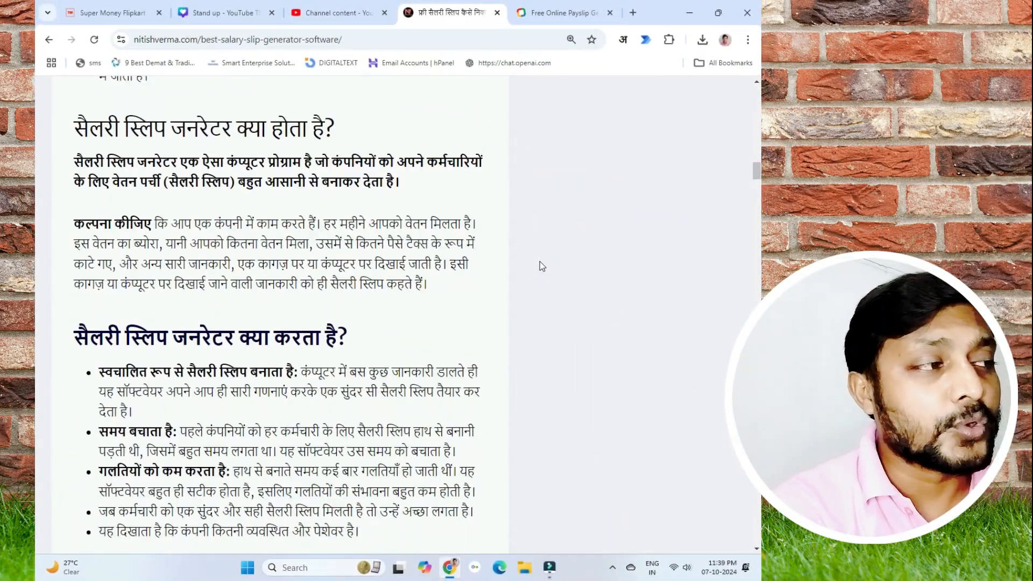
scroll(541, 261, "down", 8)
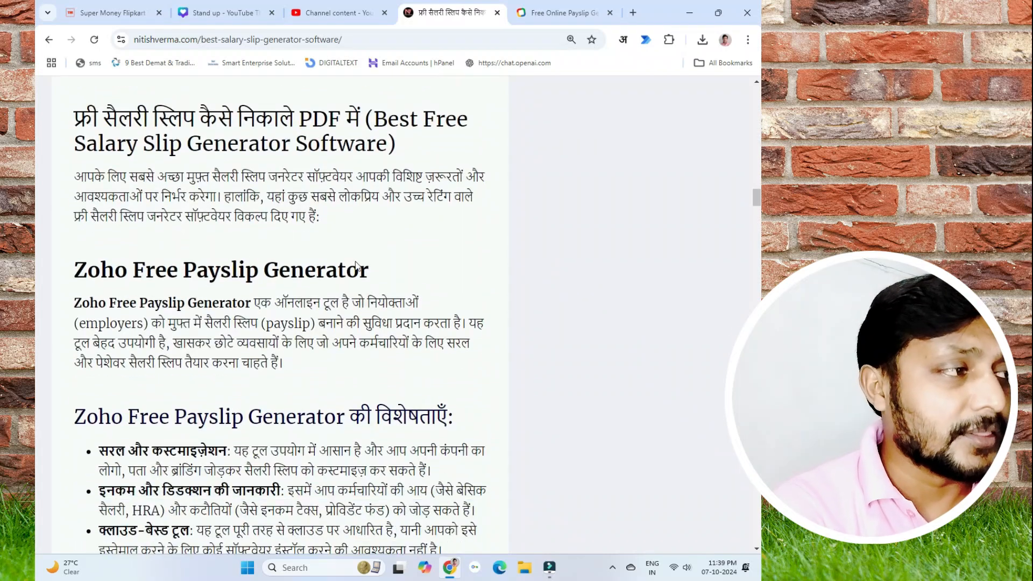
left_click_drag(73, 269, 404, 276)
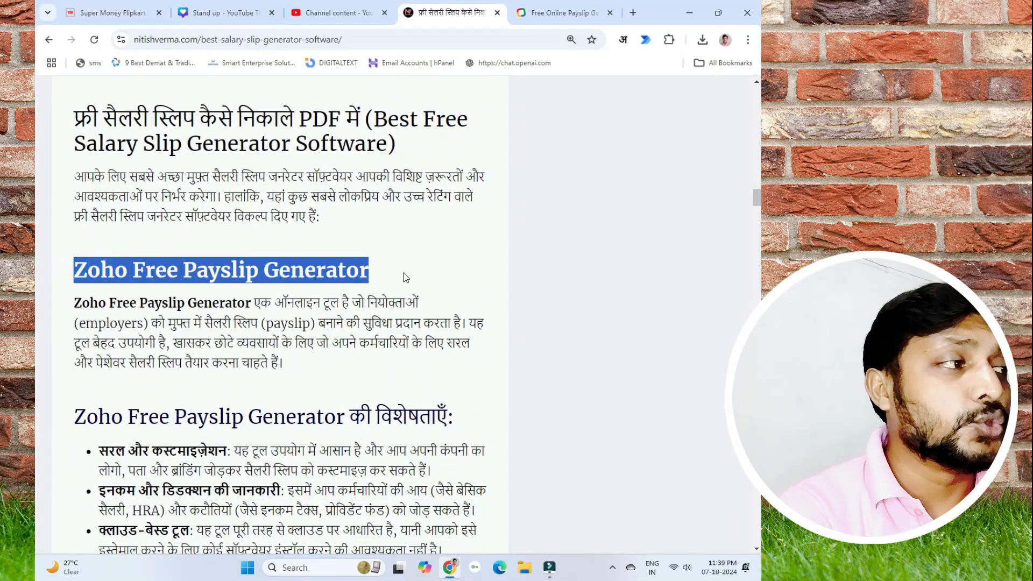
scroll(405, 277, "down", 3)
scroll(405, 275, "down", 3)
scroll(405, 275, "up", 5)
- Switch to Zoho's Free Payslip Generator page and upload the projector image from the Downloads folder as the company logo
key("ctrl+Tab")
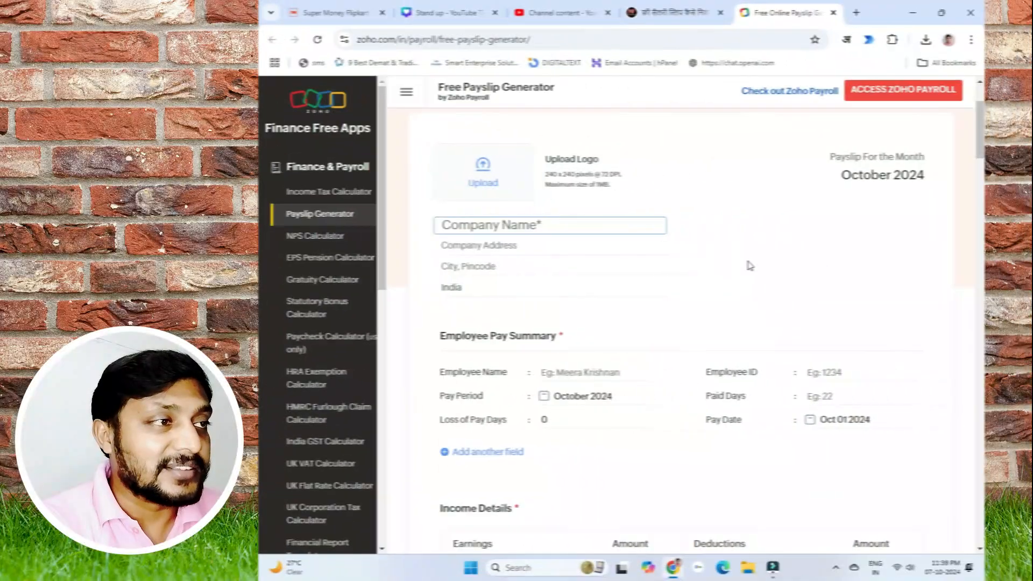
scroll(746, 265, "up", 3)
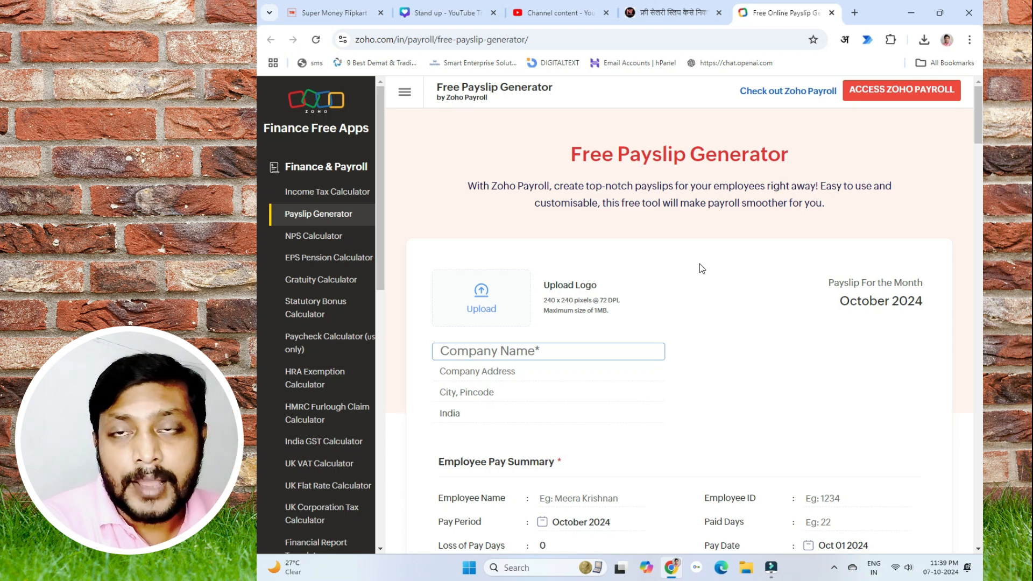
left_click(487, 305)
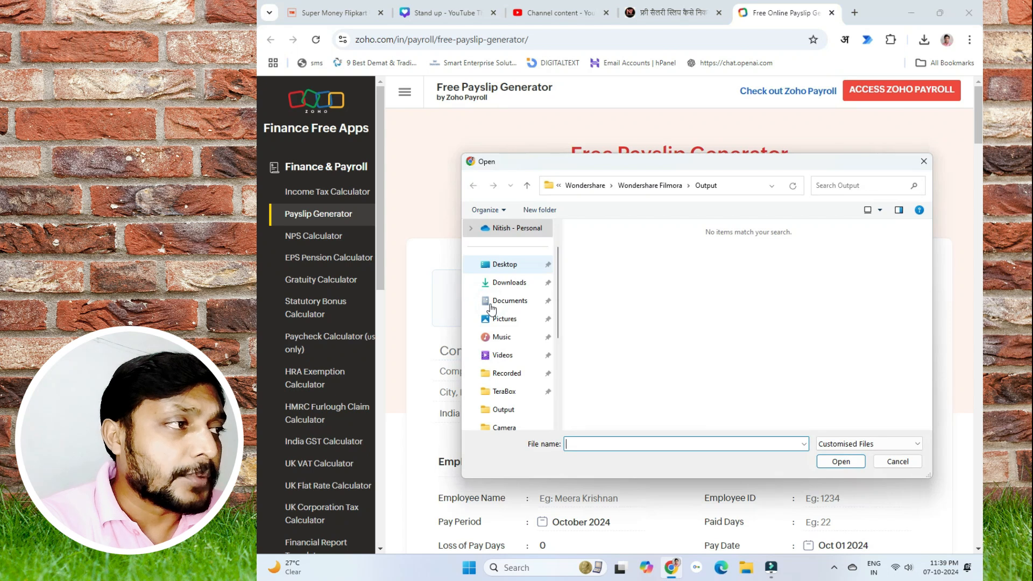
left_click(511, 283)
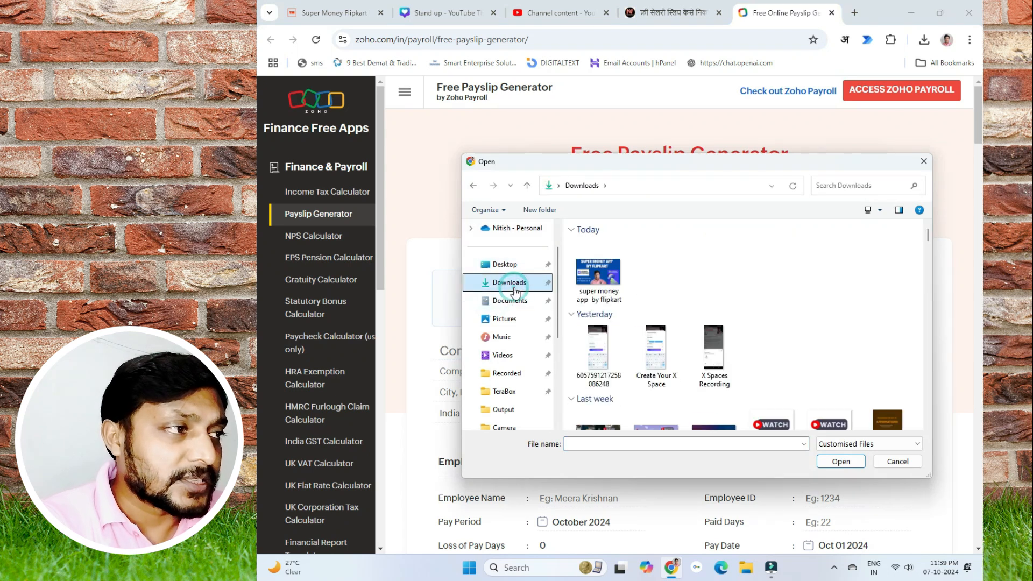
scroll(716, 333, "down", 5)
left_click(715, 315)
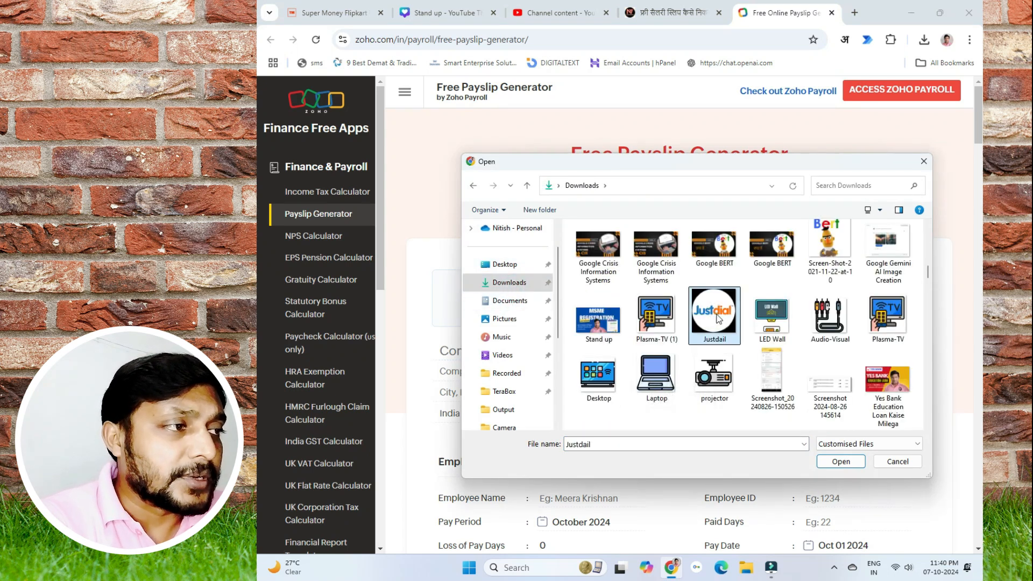
left_click(716, 384)
left_click(842, 463)
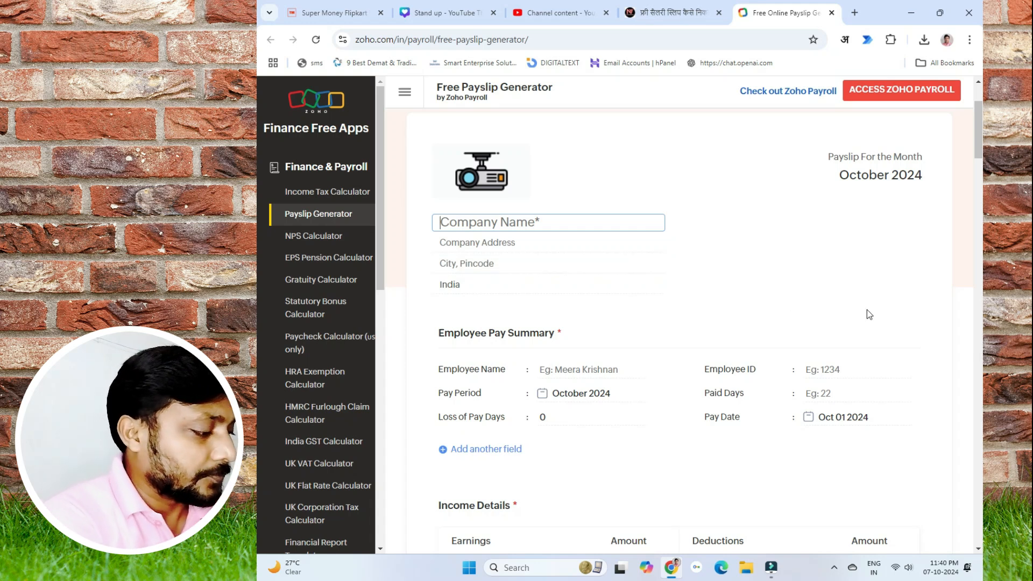
- Enter "xyz pvt ltd" as the company name on the payslip
type("xy")
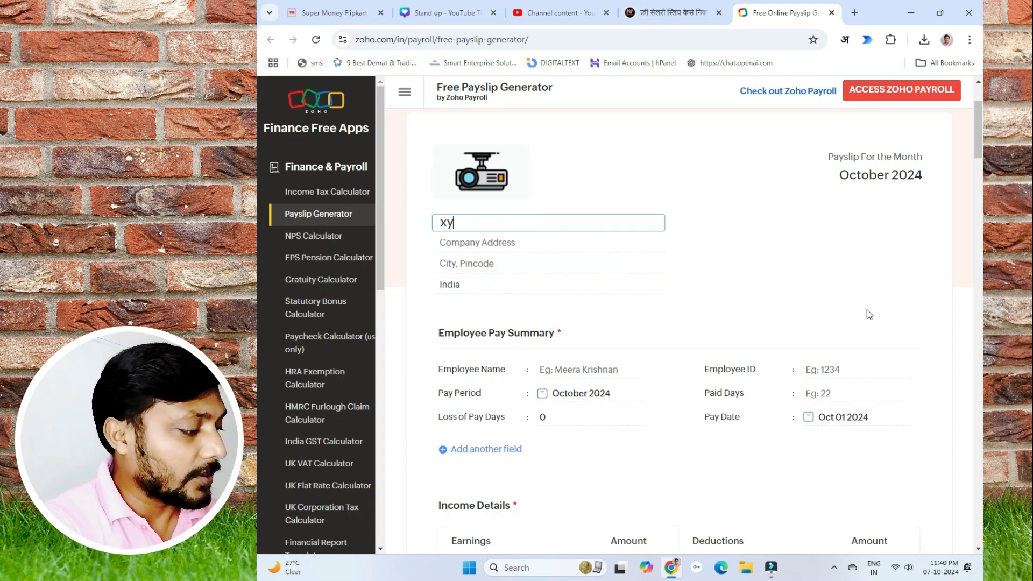
type("z")
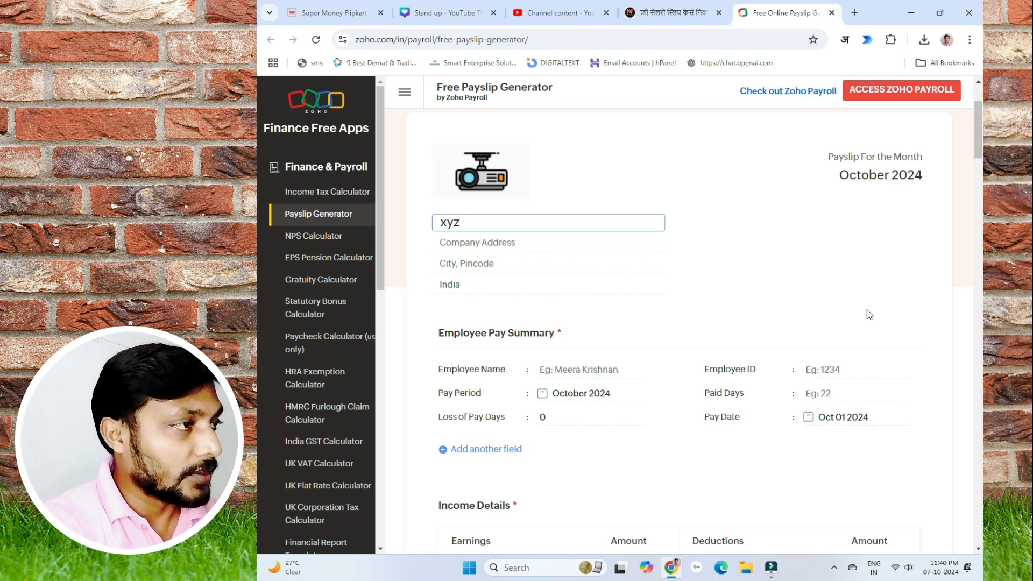
type(" pvt")
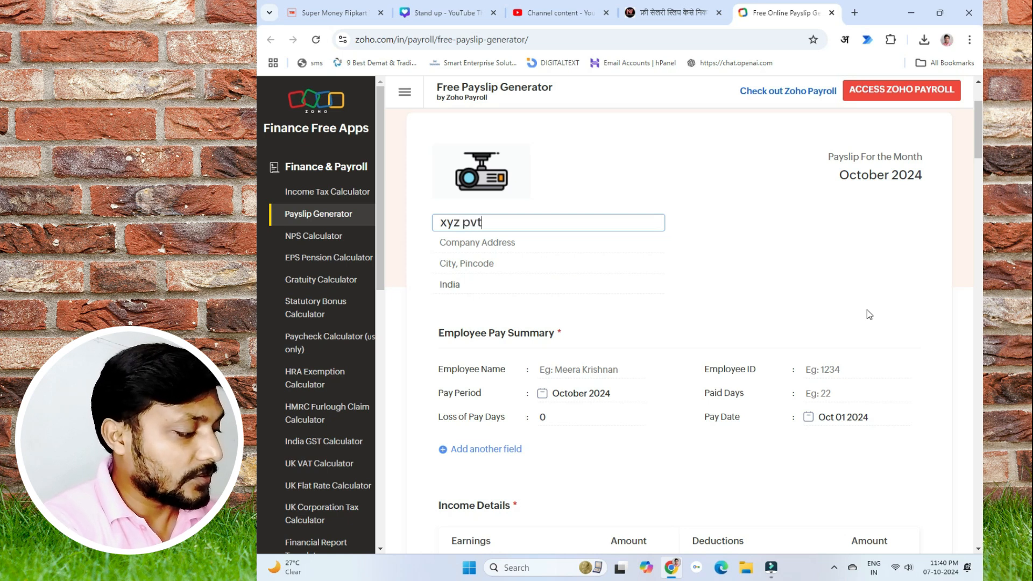
type(" ltd")
- Fill in the company's address and its city with pincode below the company name
left_click(525, 244)
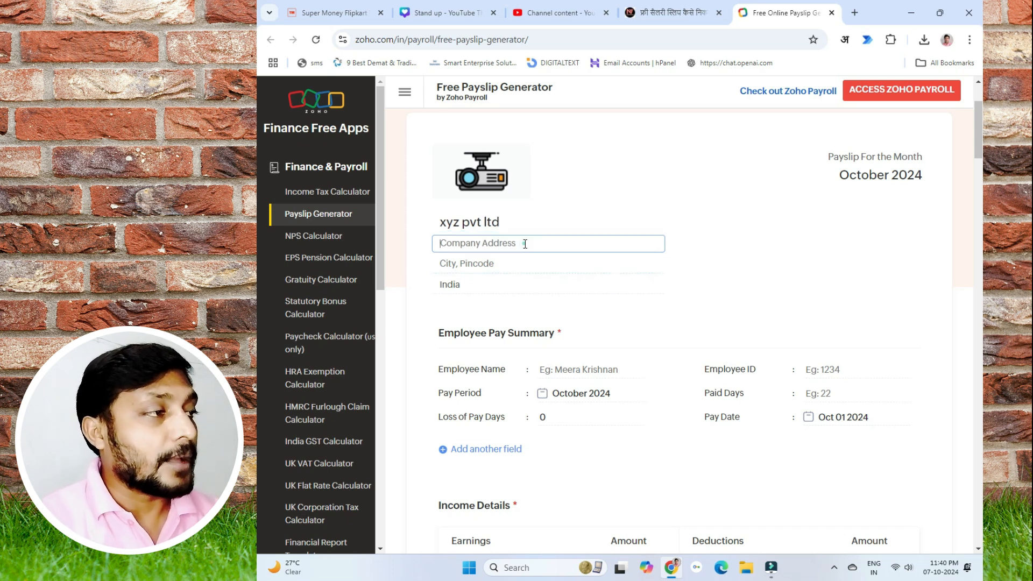
type("xy")
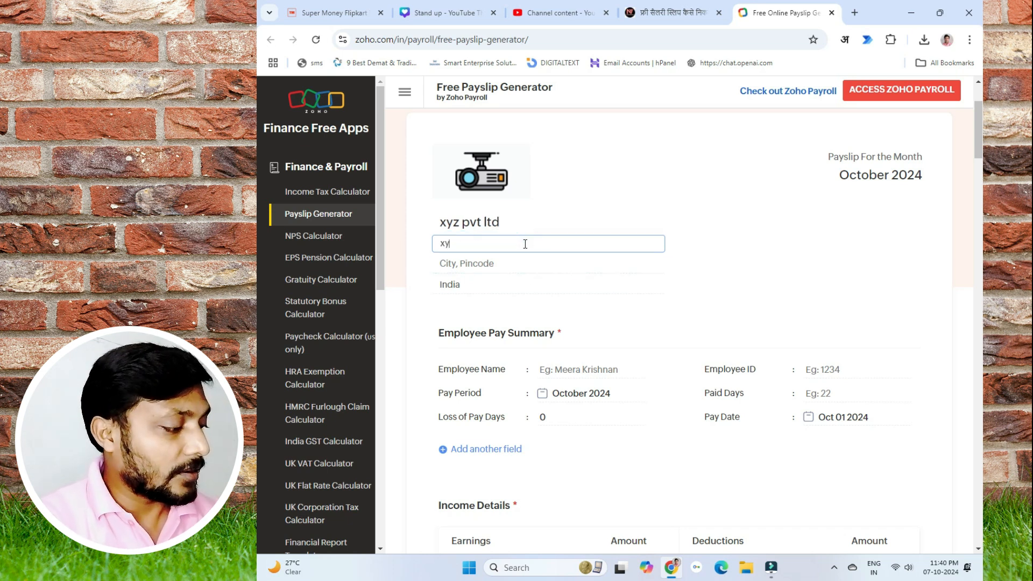
type("z")
left_click(514, 268)
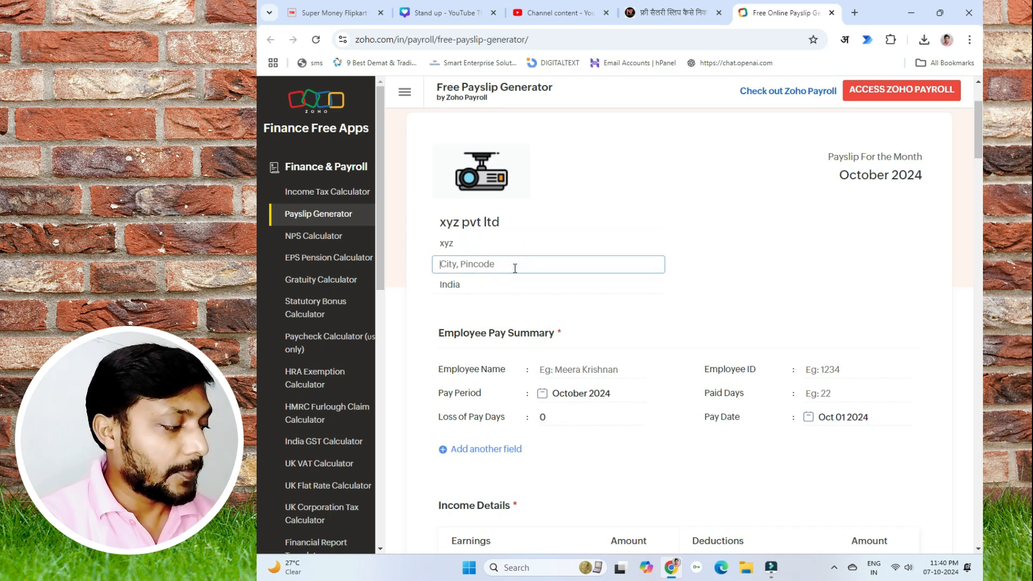
type("patna")
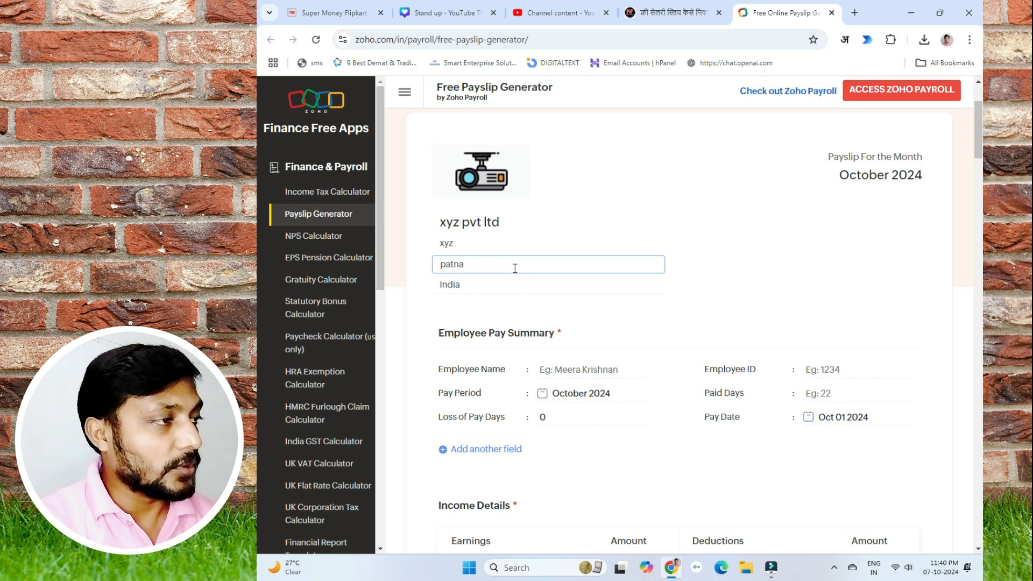
type(" 846004")
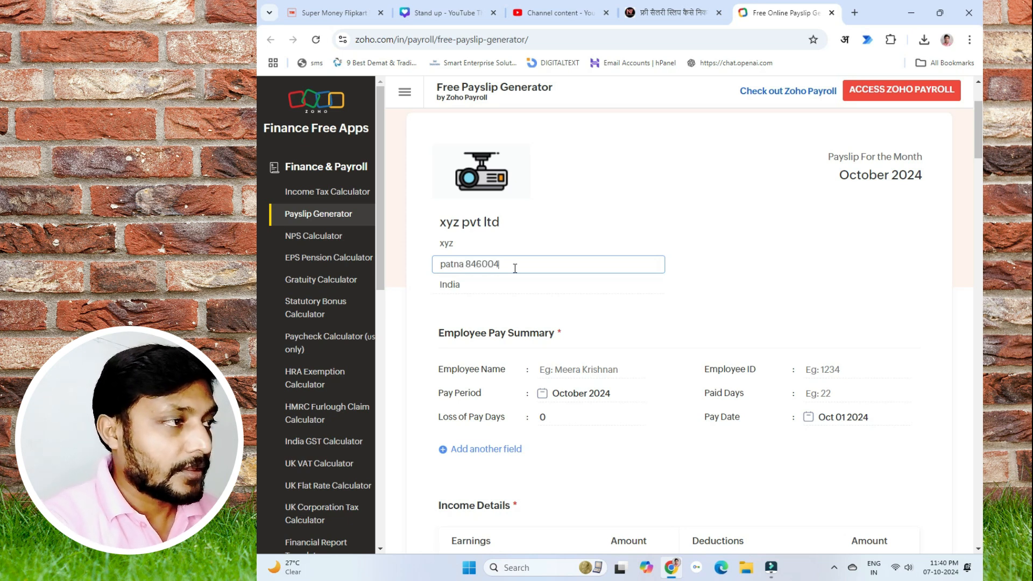
- Set the payslip month to August 2024 and fill in the employee's name in the pay summary
left_click(880, 180)
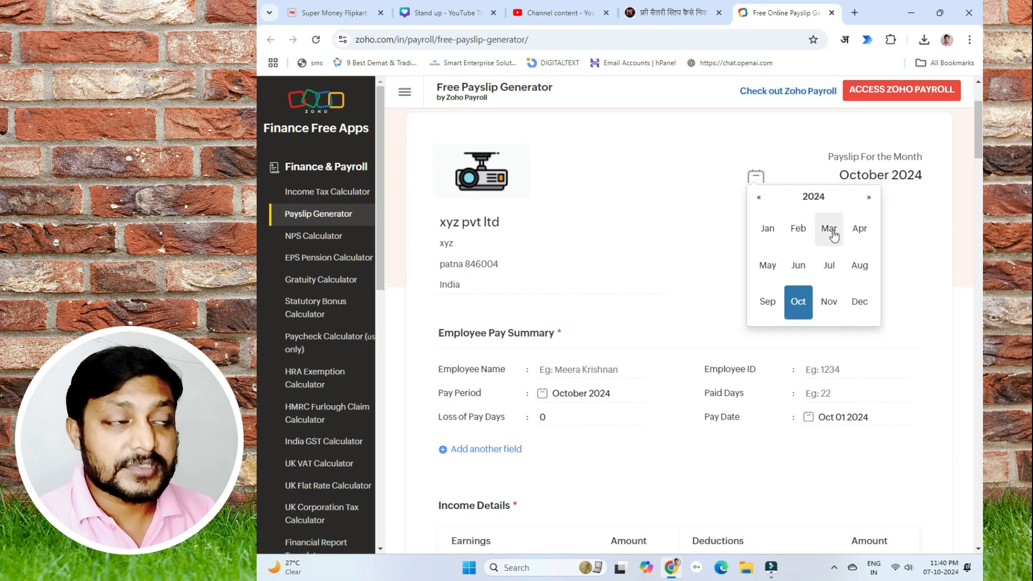
left_click(860, 265)
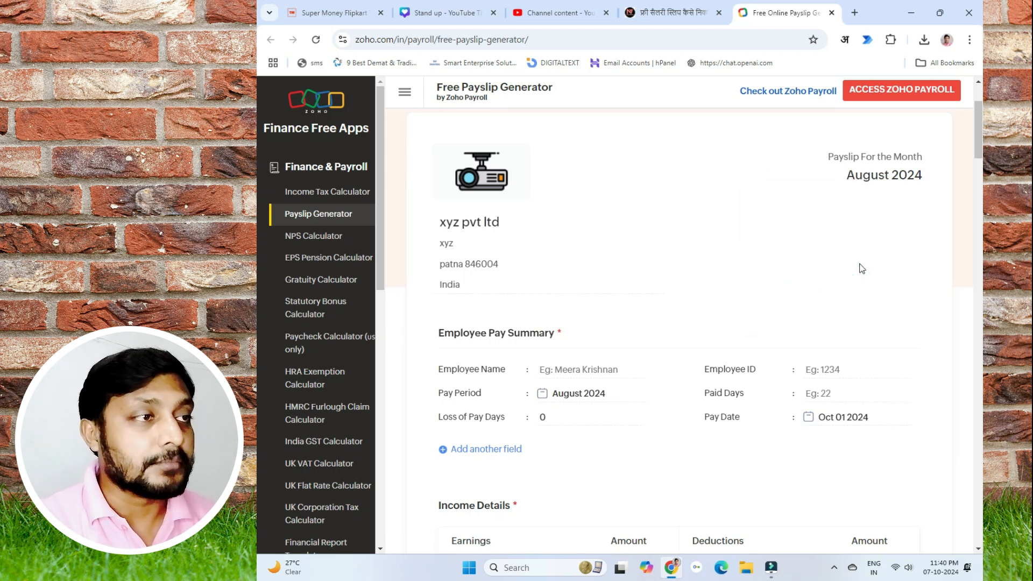
scroll(860, 267, "down", 1)
left_click(592, 308)
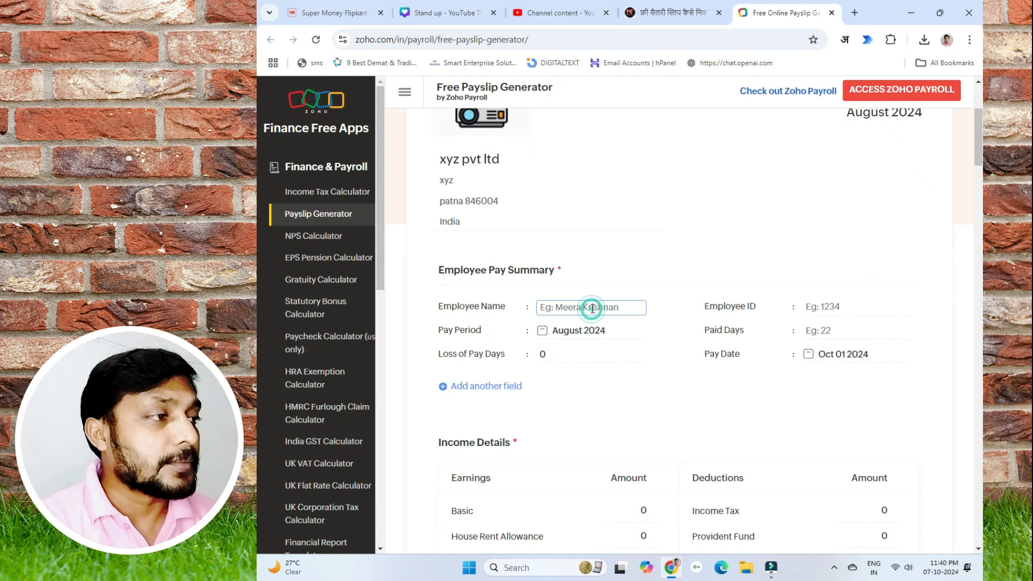
type("nit")
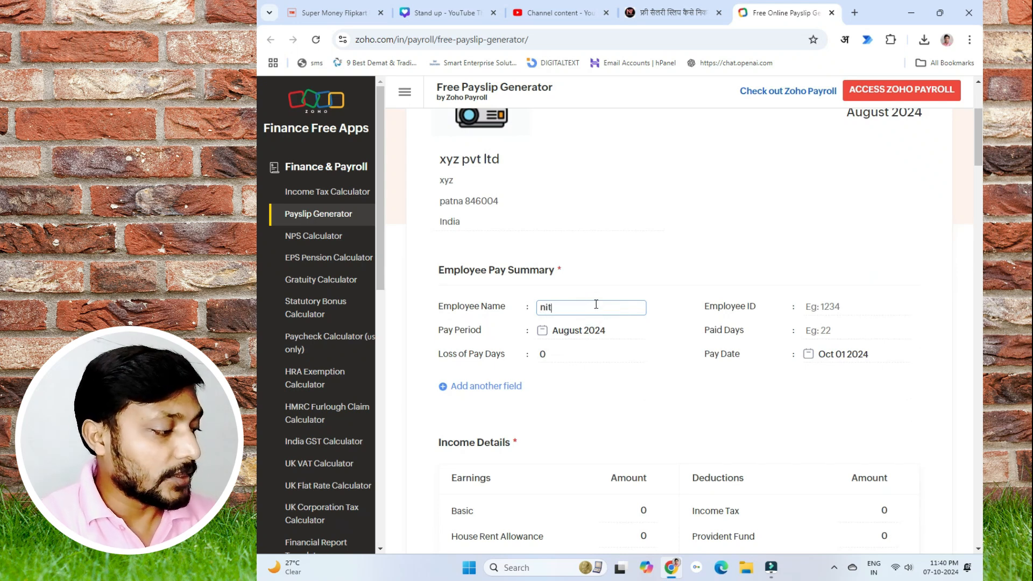
type("ish")
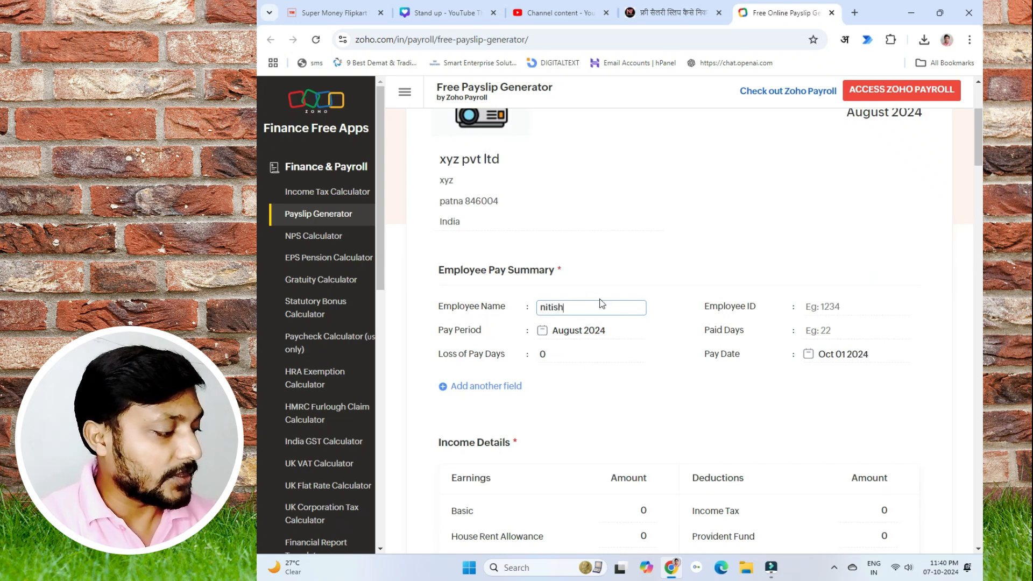
- Pick August 2024 as the employee's pay period and open the loss of pay days value for editing
left_click(587, 338)
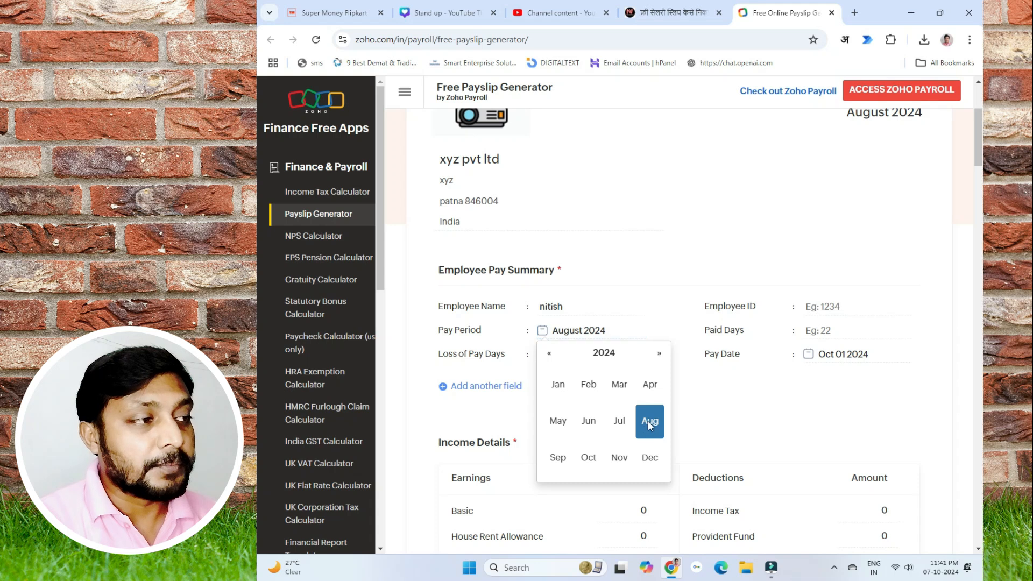
left_click(650, 424)
left_click(553, 356)
left_click(553, 356)
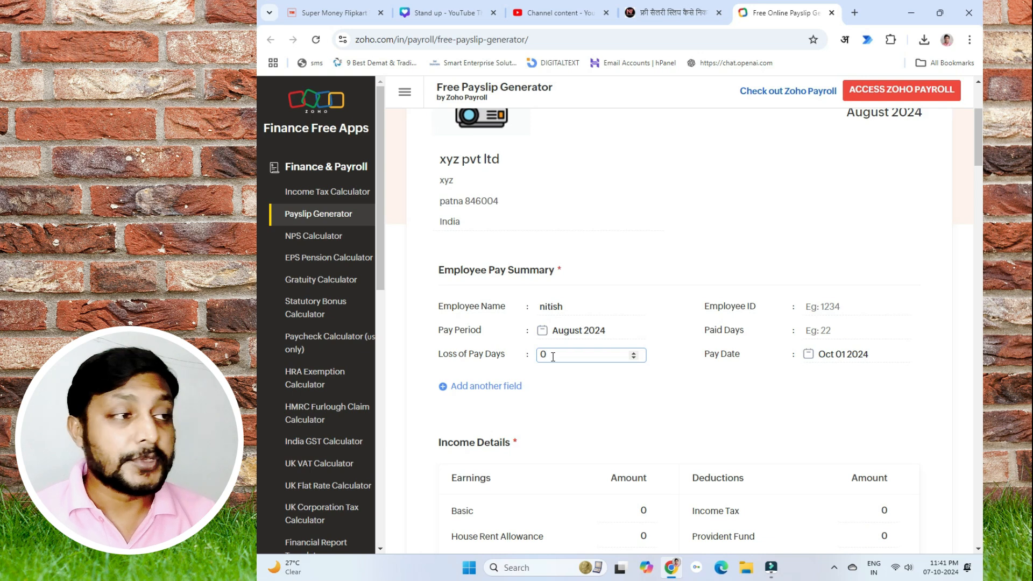
- Fill in the employee ID and set the paid days to 30 in the employee pay summary
left_click(826, 303)
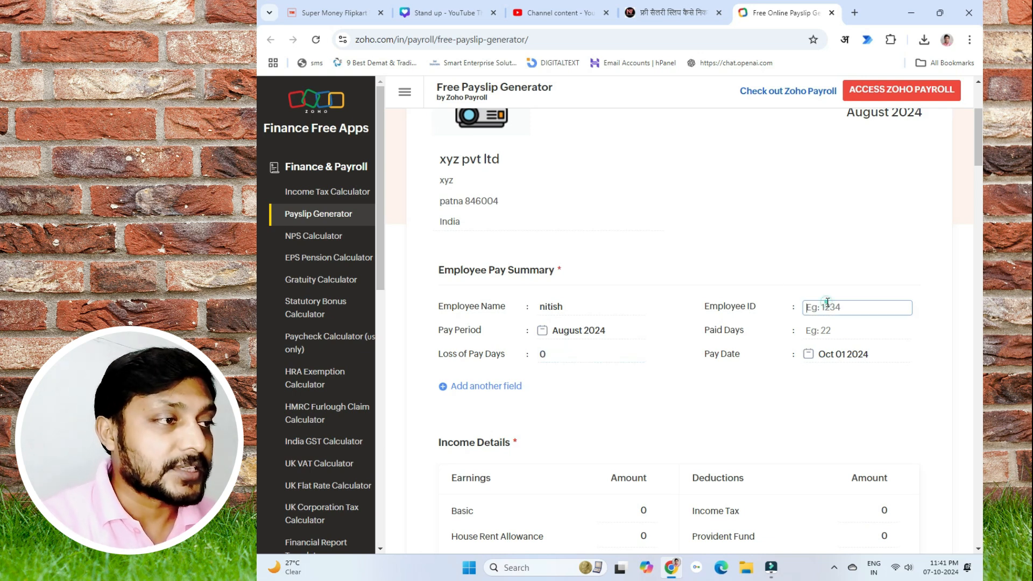
type("2312321")
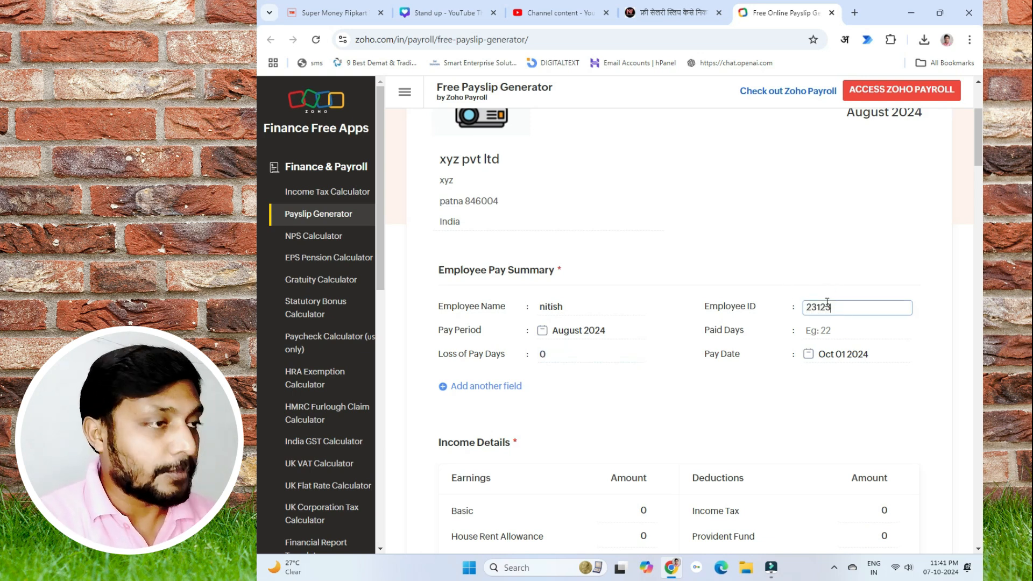
left_click(828, 329)
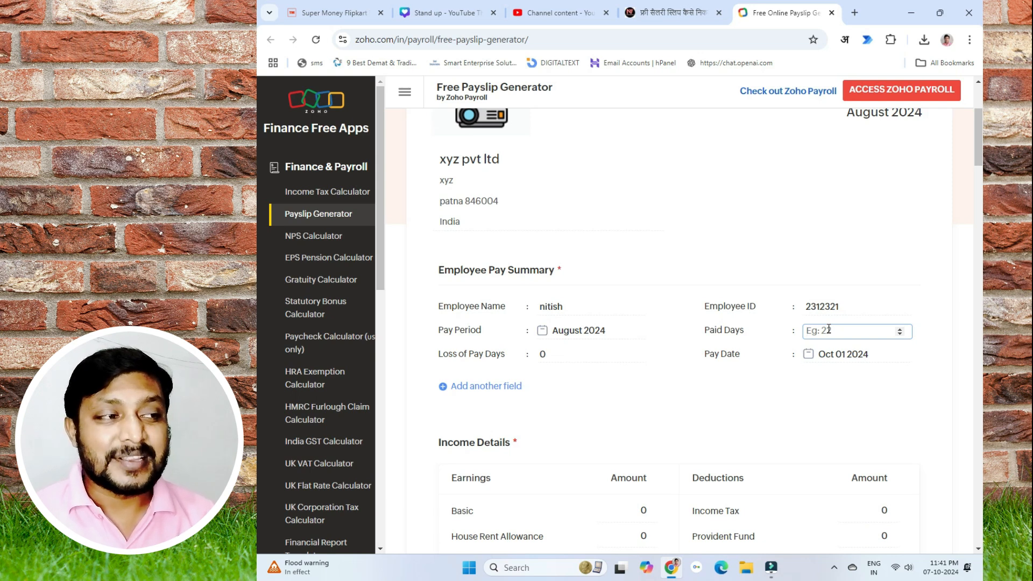
type("30")
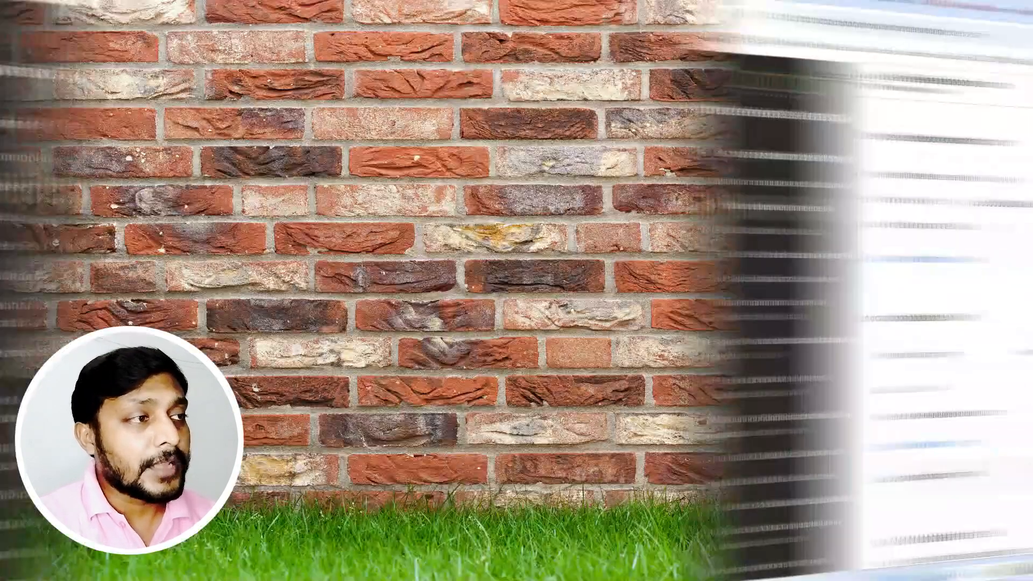
- Enter the earnings in the income details: 40000 for Basic and 5000 for House Rent Allowance
scroll(755, 312, "down", 1)
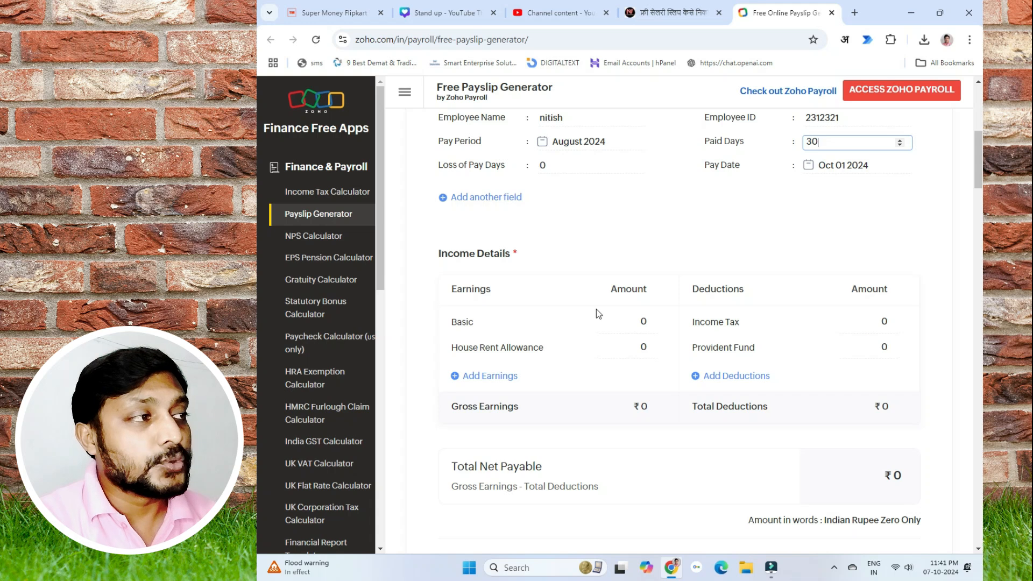
scroll(565, 313, "down", 1)
left_click(651, 265)
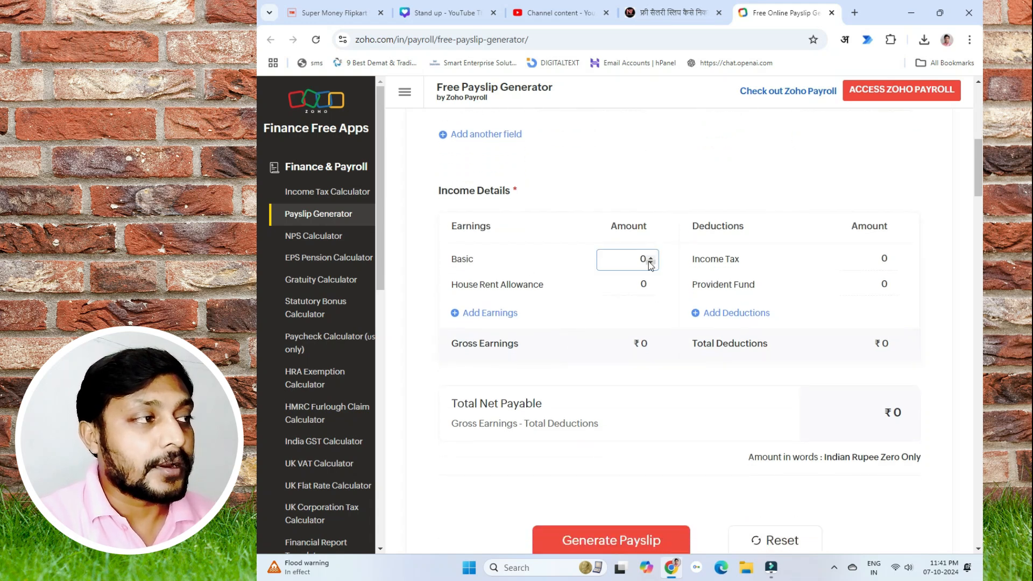
left_click(637, 258)
type("400")
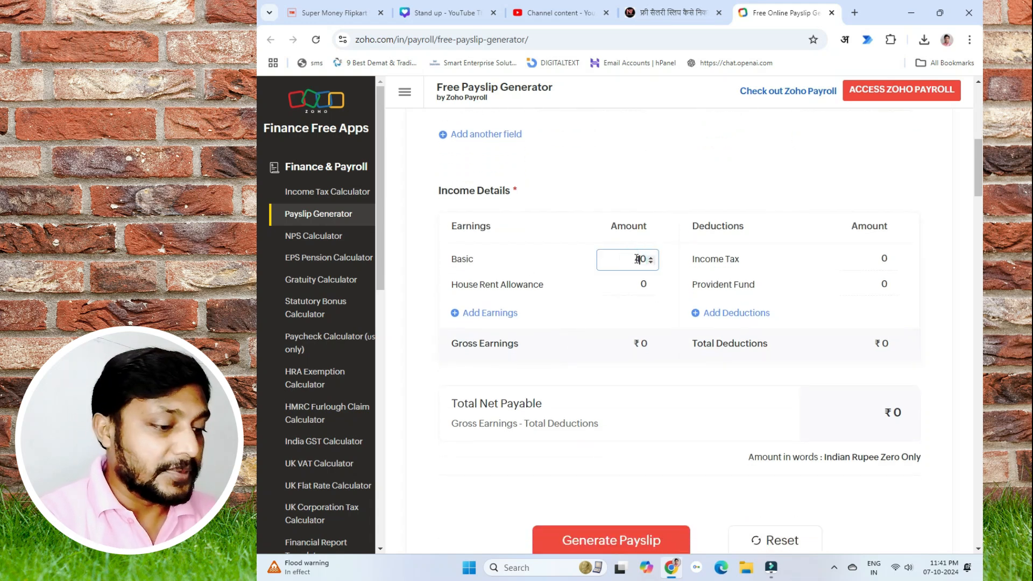
type("0")
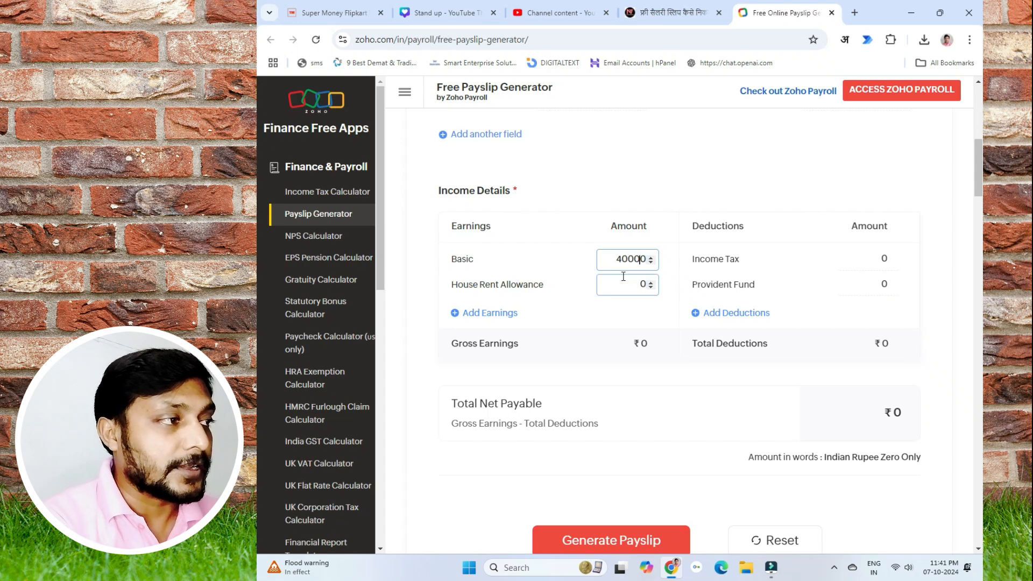
left_click(623, 276)
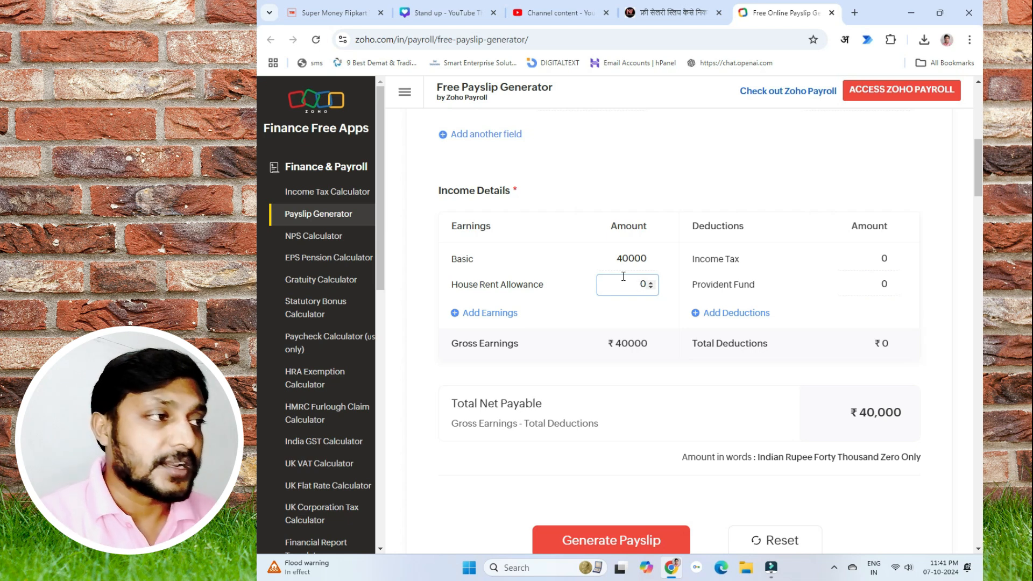
type("5000")
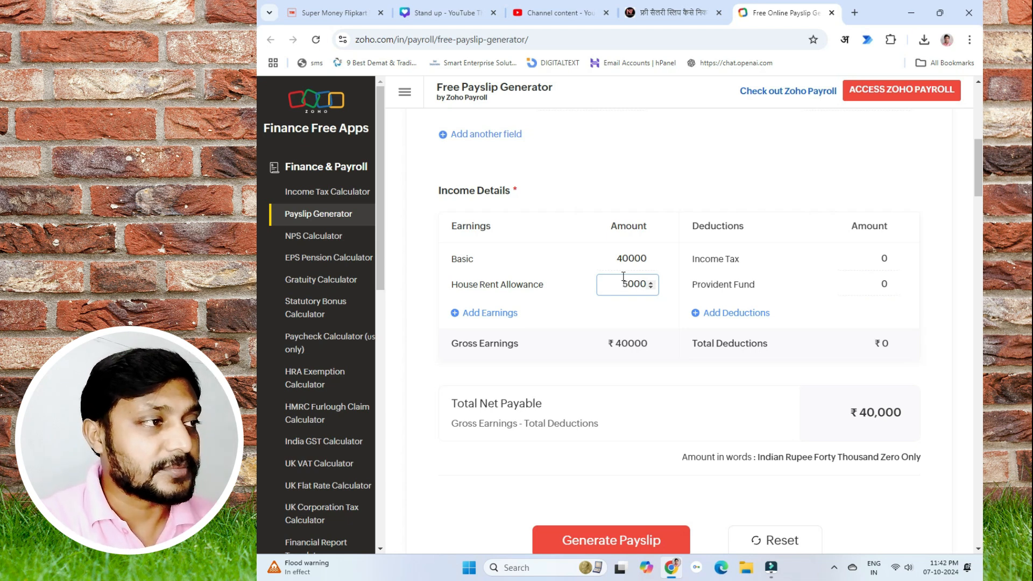
- Set the Provident Fund deduction to 5000 in the income details
left_click(868, 263)
left_click(864, 292)
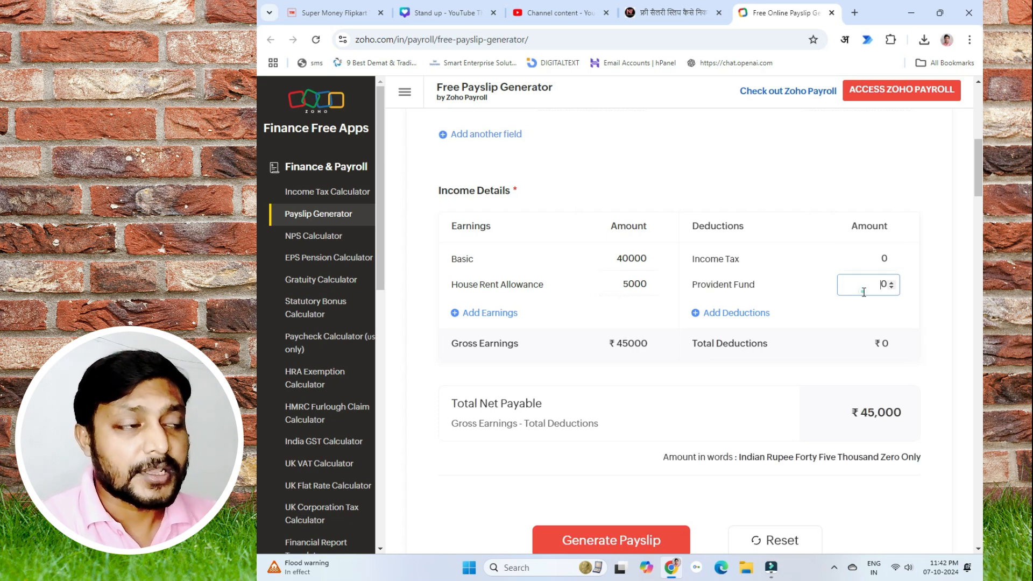
type("5000")
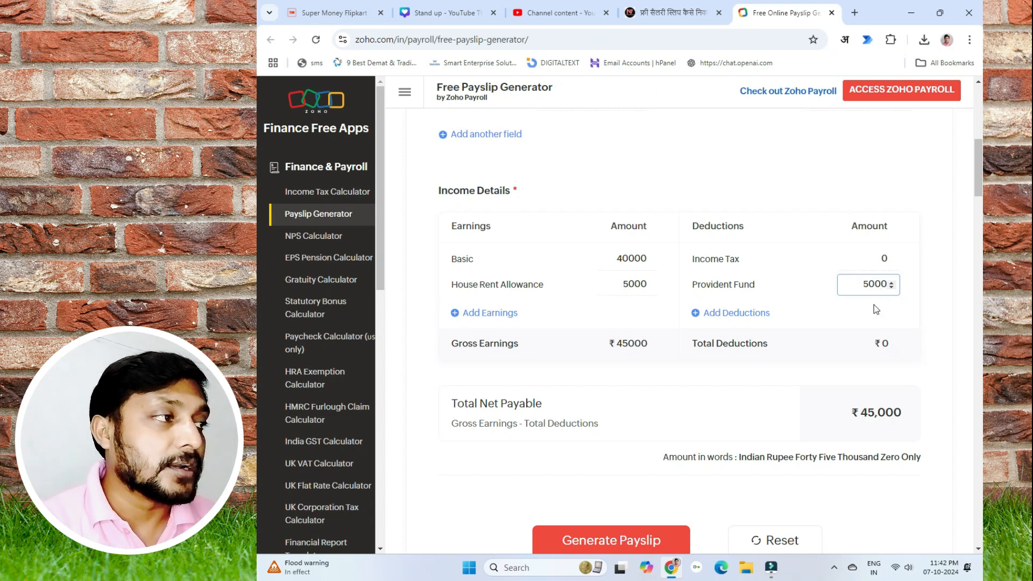
- Add an extra earning named "Bike allowance" with an amount of 5000 to the income details
left_click(502, 315)
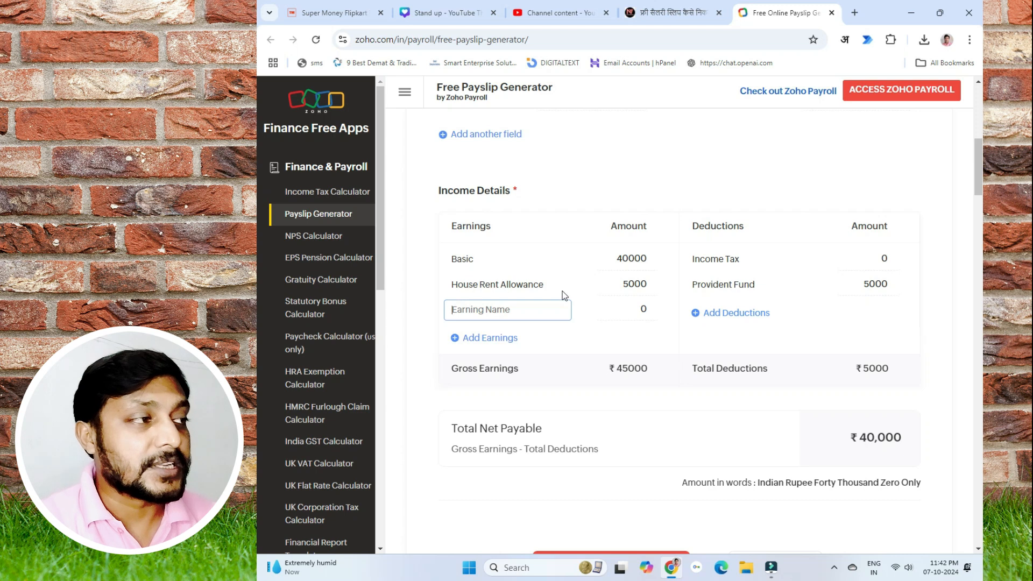
left_click(526, 313)
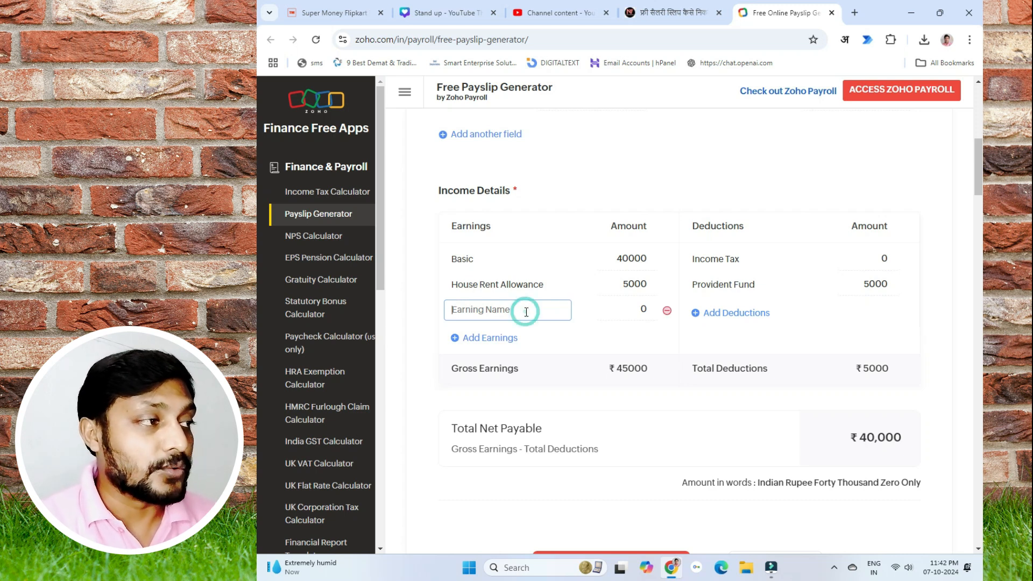
type("B")
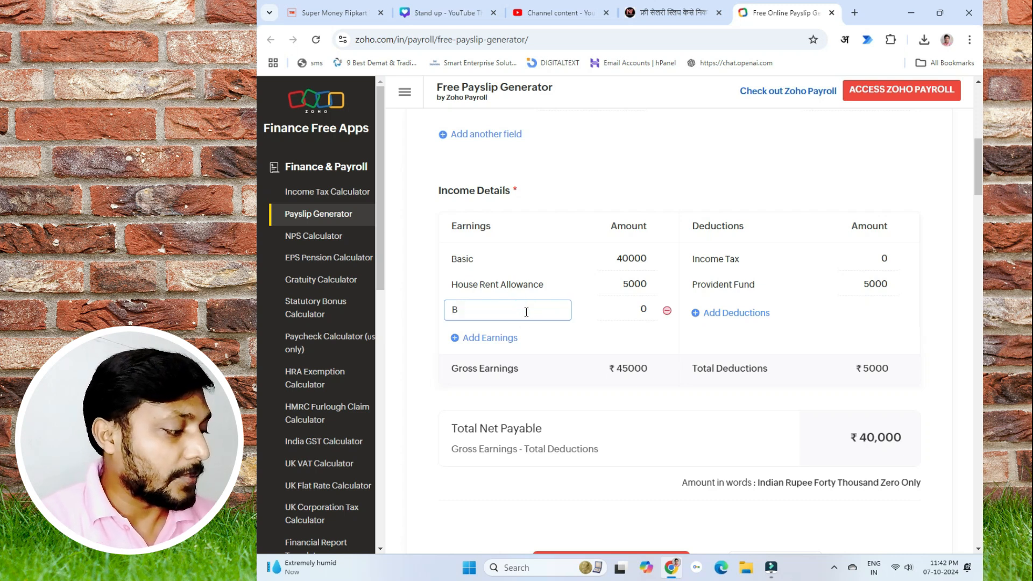
type("A")
key("BackSpace")
key("BackSpace")
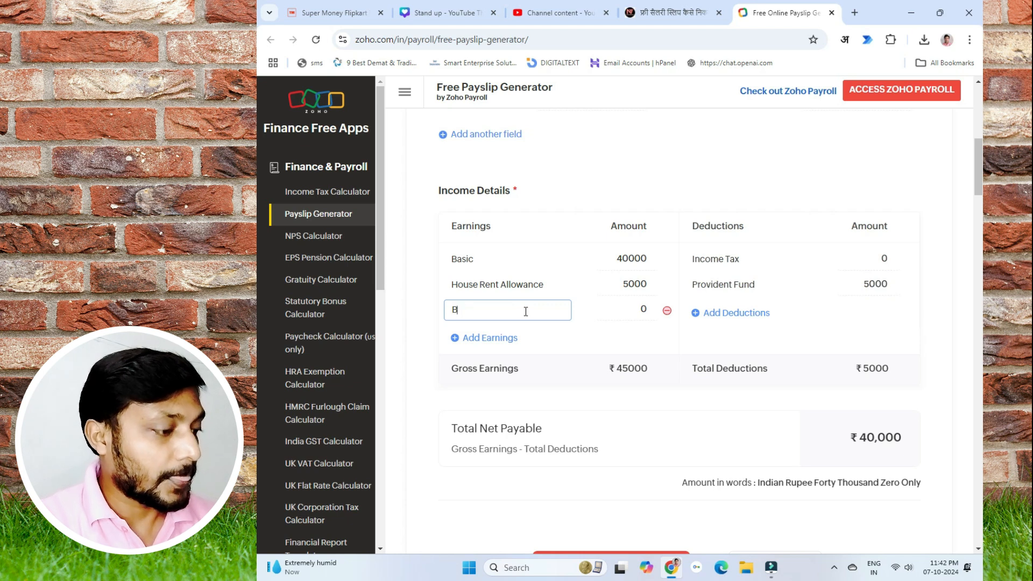
type("ike allowa")
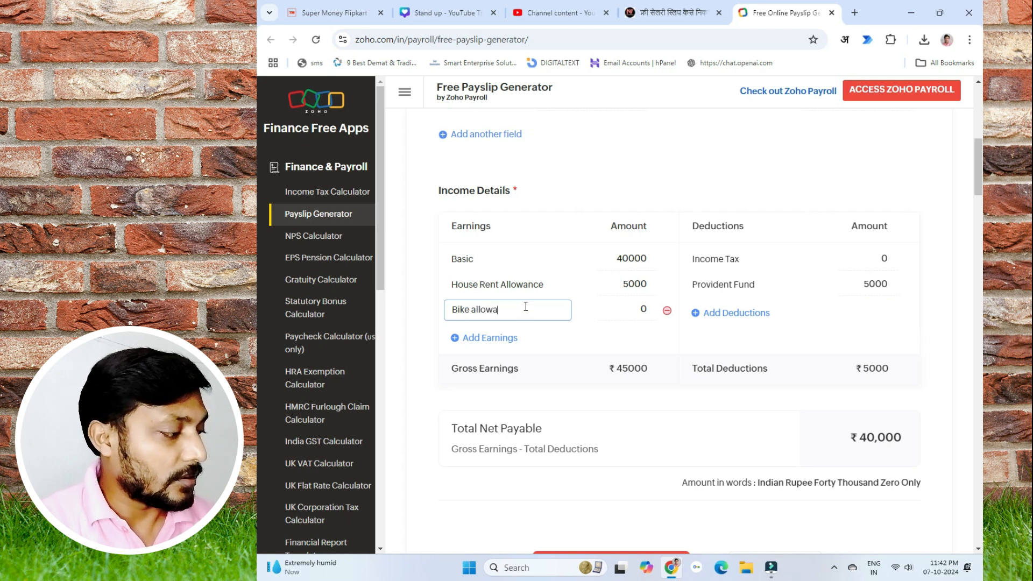
type("nce")
left_click(624, 306)
type("5000")
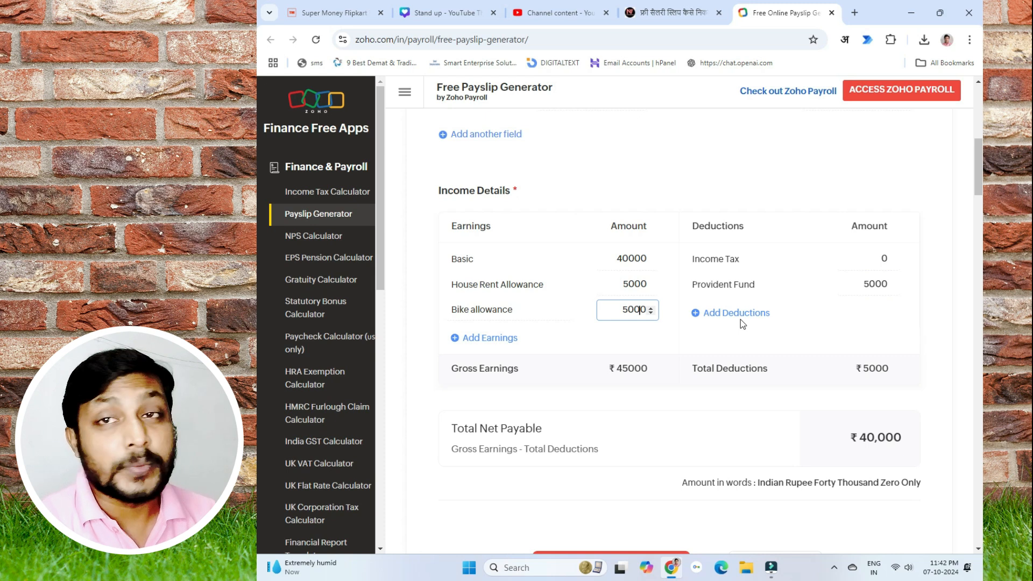
left_click(708, 338)
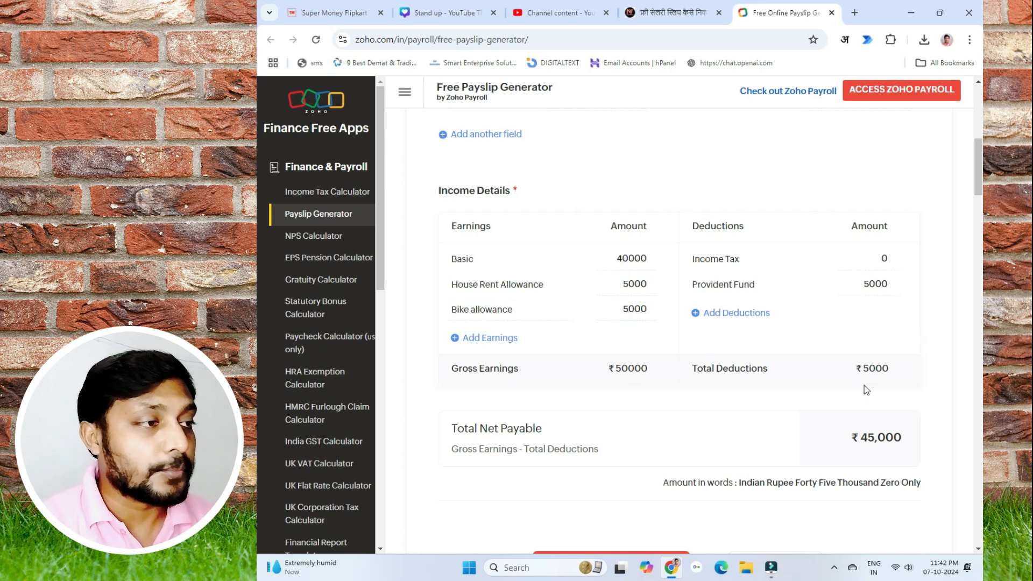
- Review the filled-in company, employee and income details and generate the payslip as a PDF
scroll(823, 415, "down", 2)
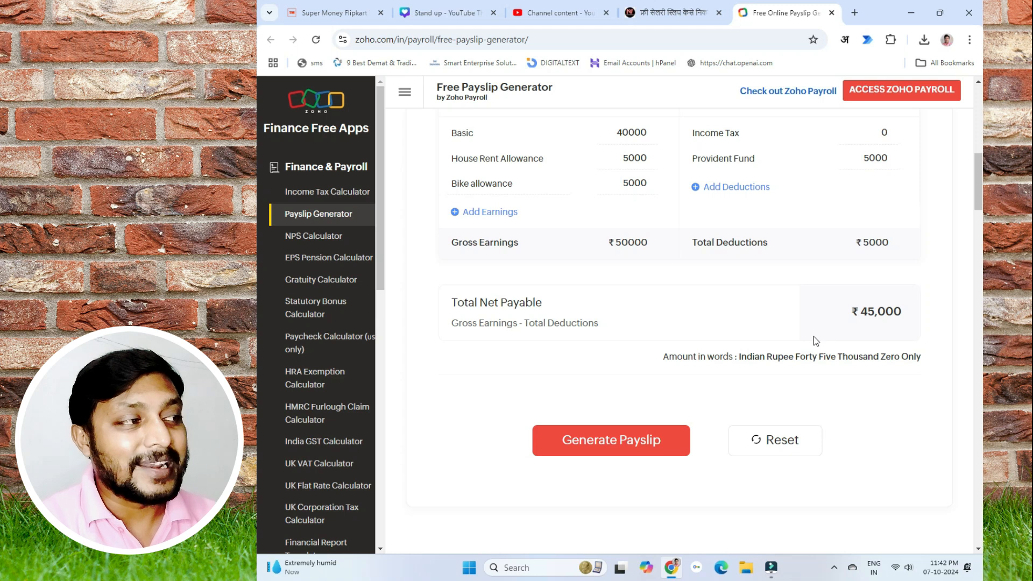
scroll(812, 337, "up", 9)
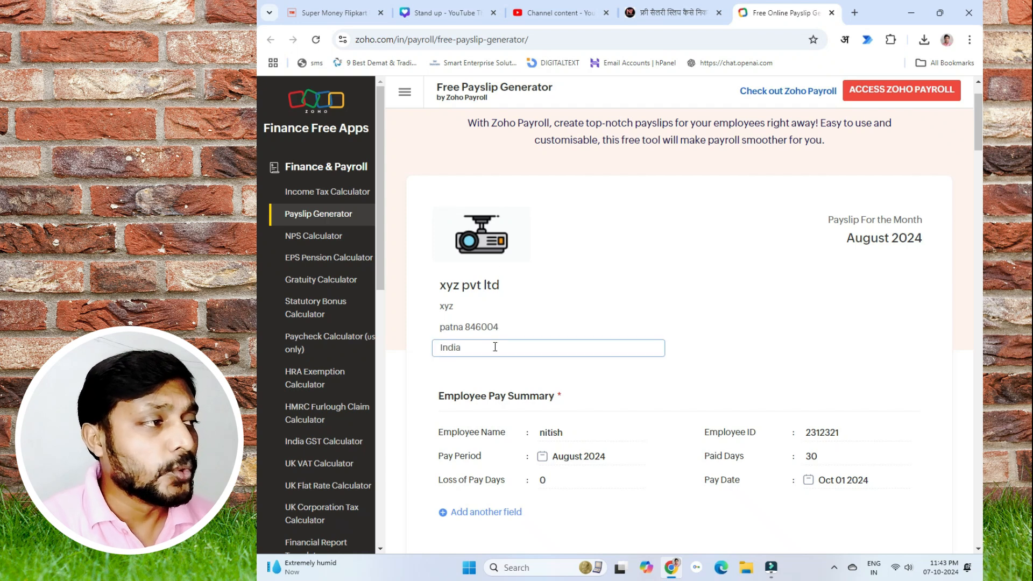
scroll(592, 409, "down", 3)
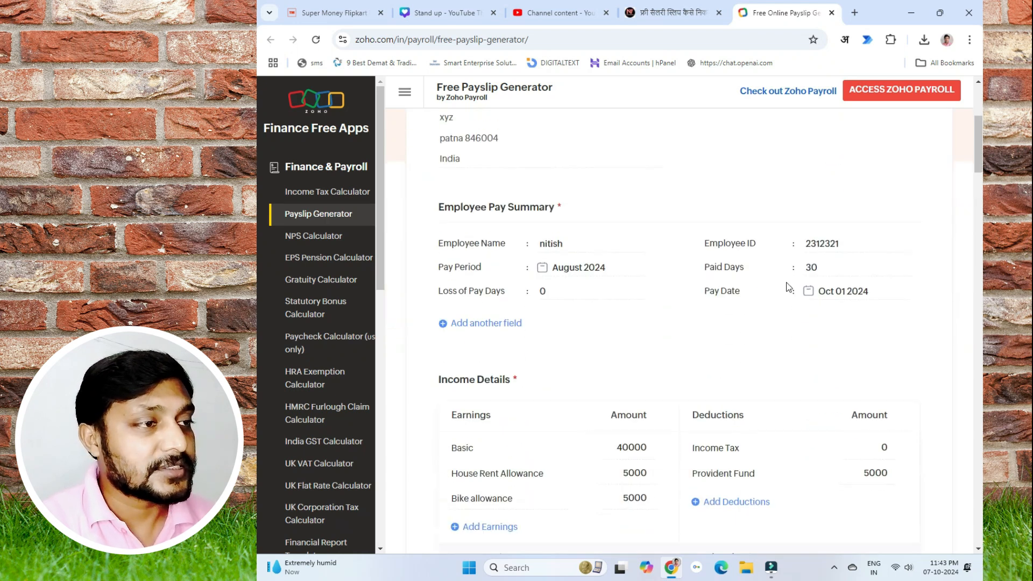
scroll(791, 323, "up", 3)
scroll(819, 404, "down", 2)
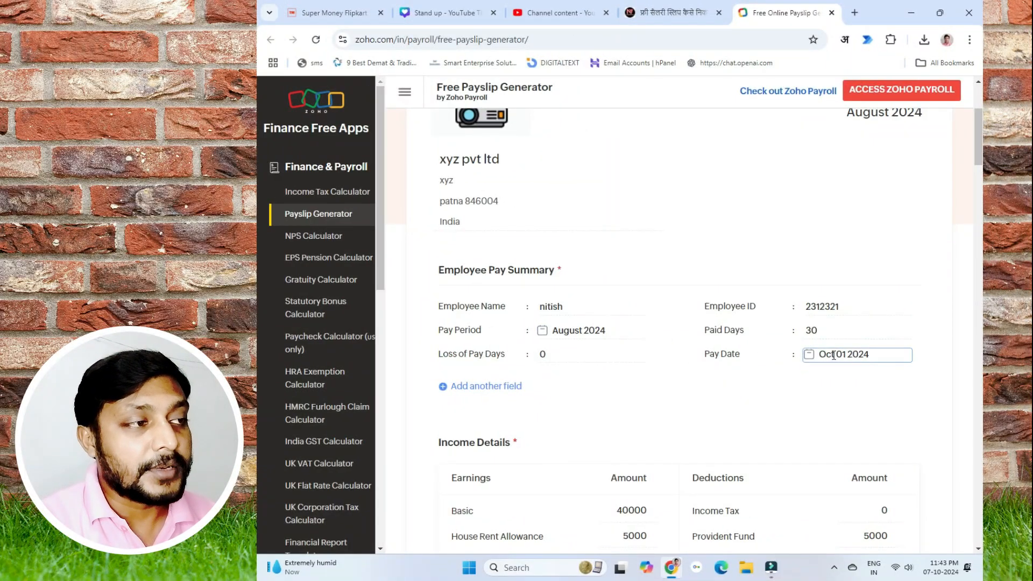
scroll(833, 355, "down", 7)
left_click(632, 377)
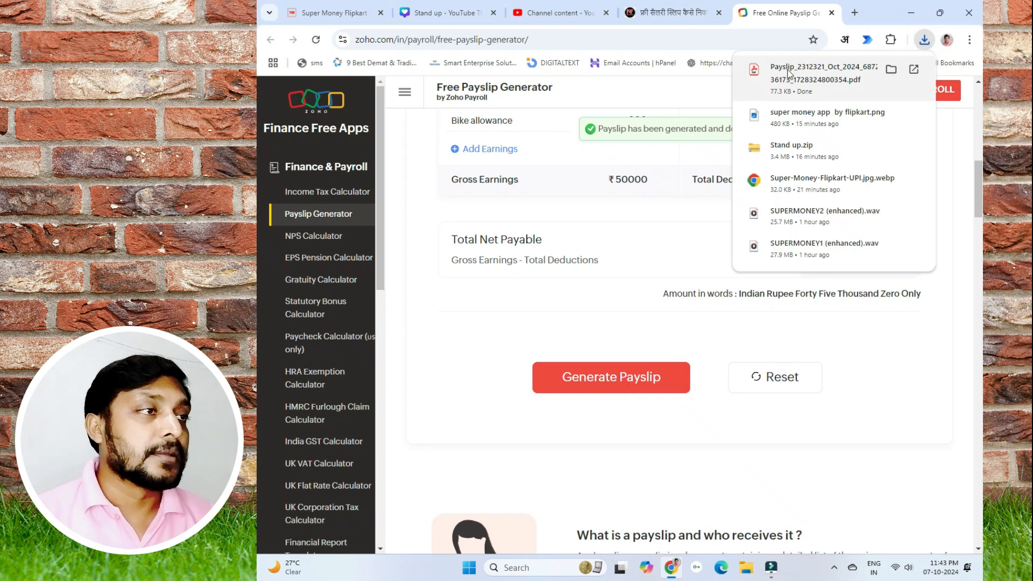
- Open the downloaded payslip PDF in a maximized Adobe Acrobat window and hide its bookmarks
left_click(815, 81)
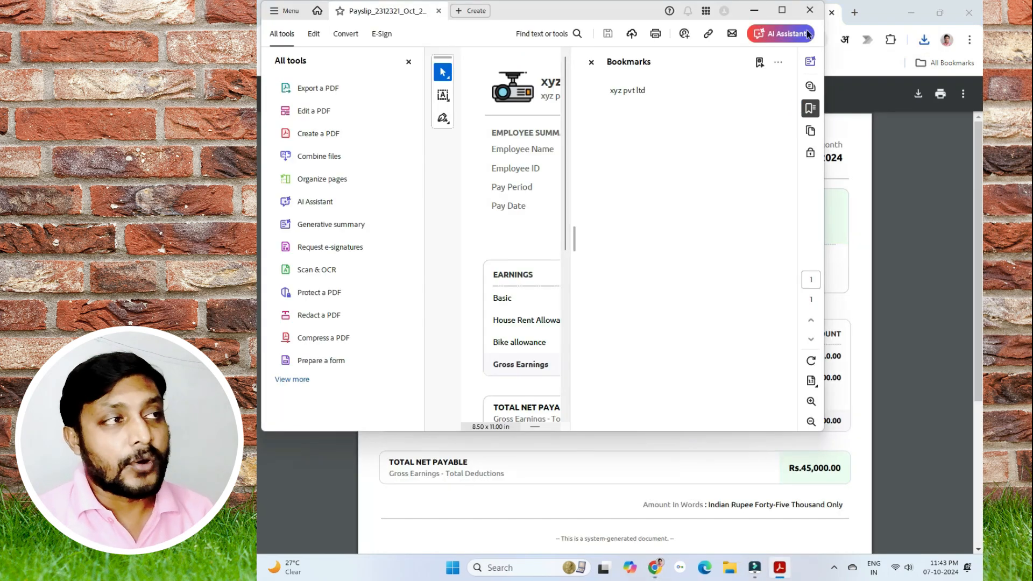
left_click(782, 9)
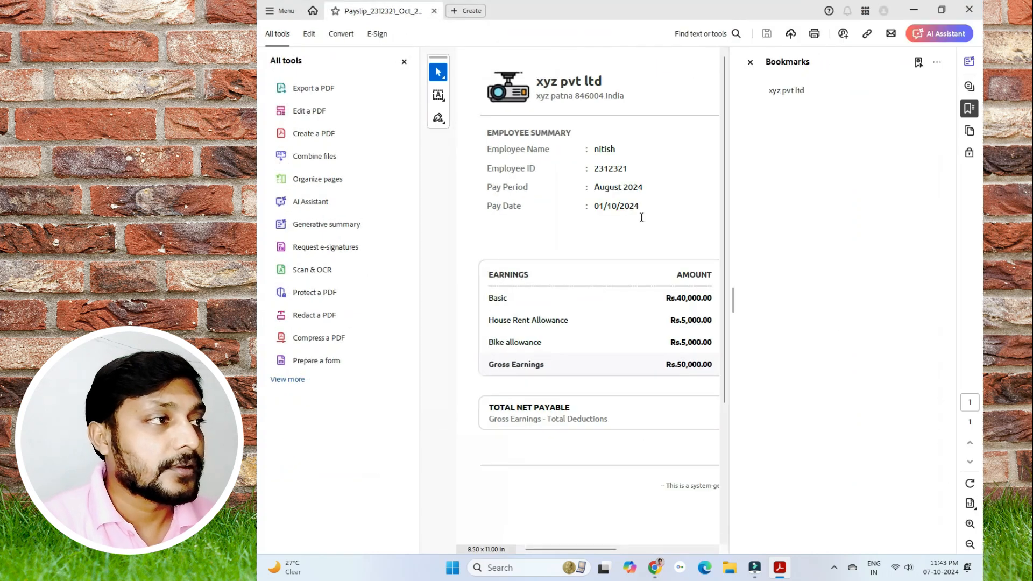
left_click(780, 92)
left_click(751, 62)
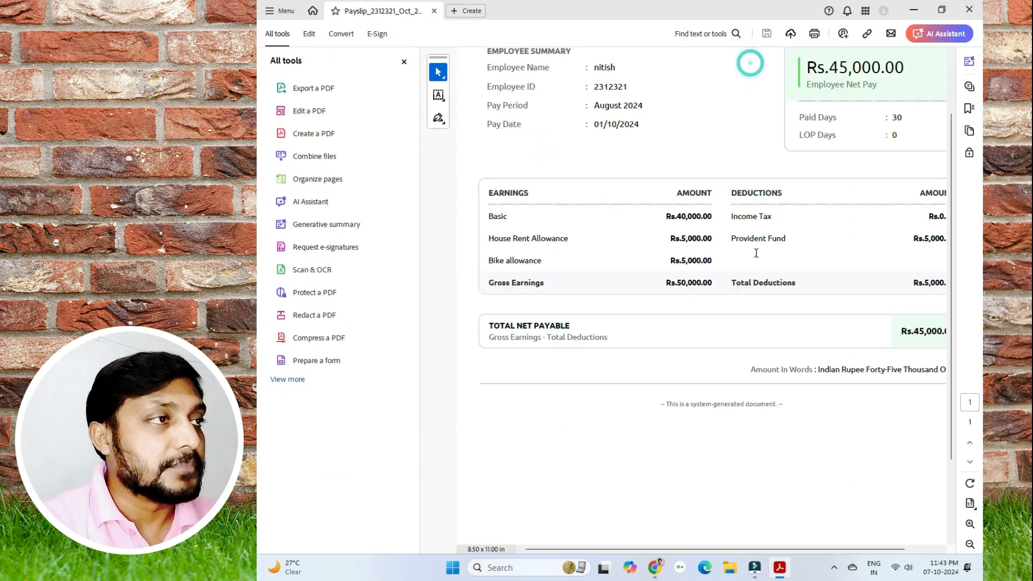
- Examine the payslip PDF at 125% zoom, including the employee summary, earnings, deductions, total net payable and page footer
scroll(756, 253, "up", 2)
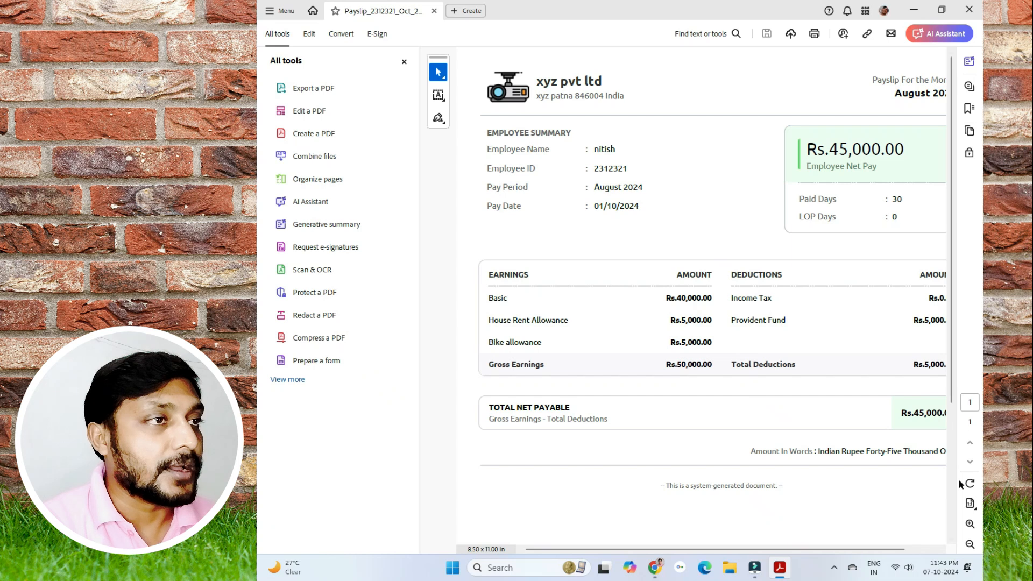
left_click(970, 524)
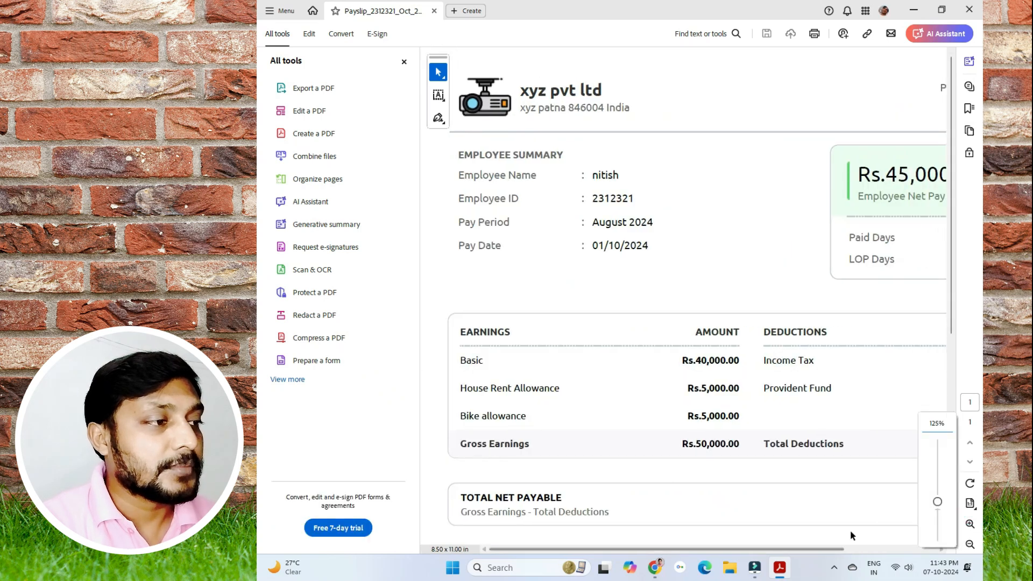
left_click(847, 550)
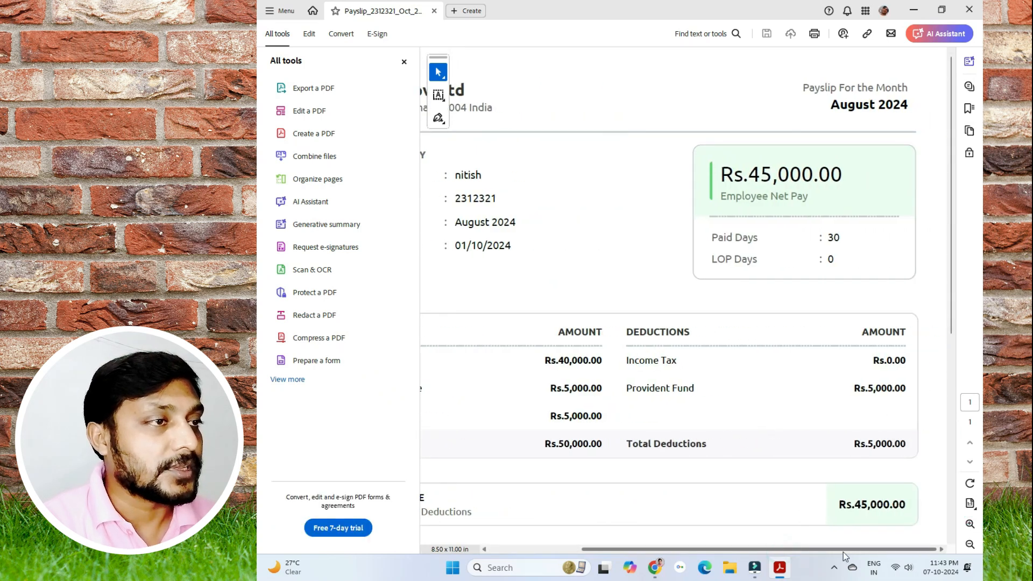
left_click_drag(844, 553, 615, 552)
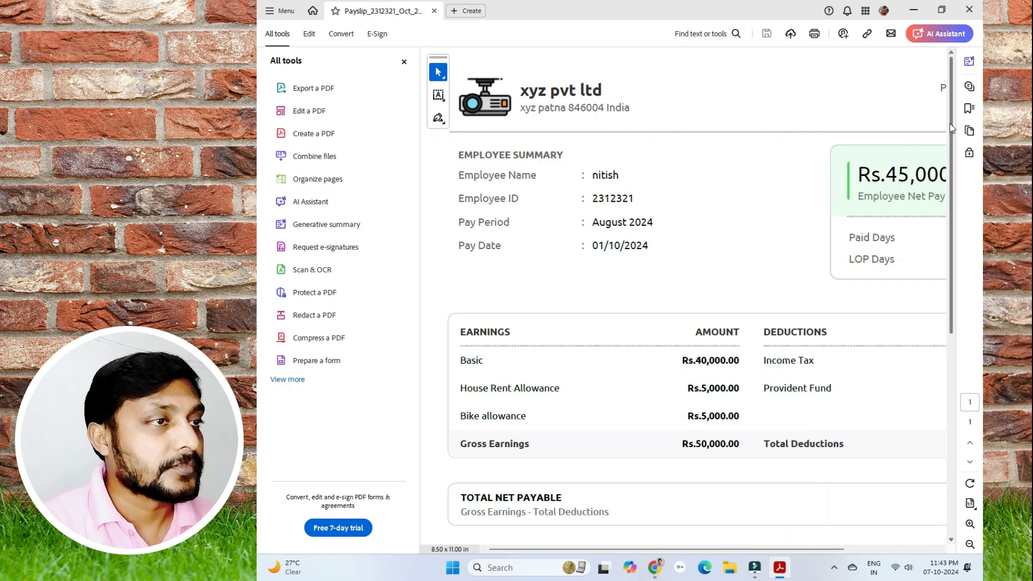
scroll(950, 124, "down", 5)
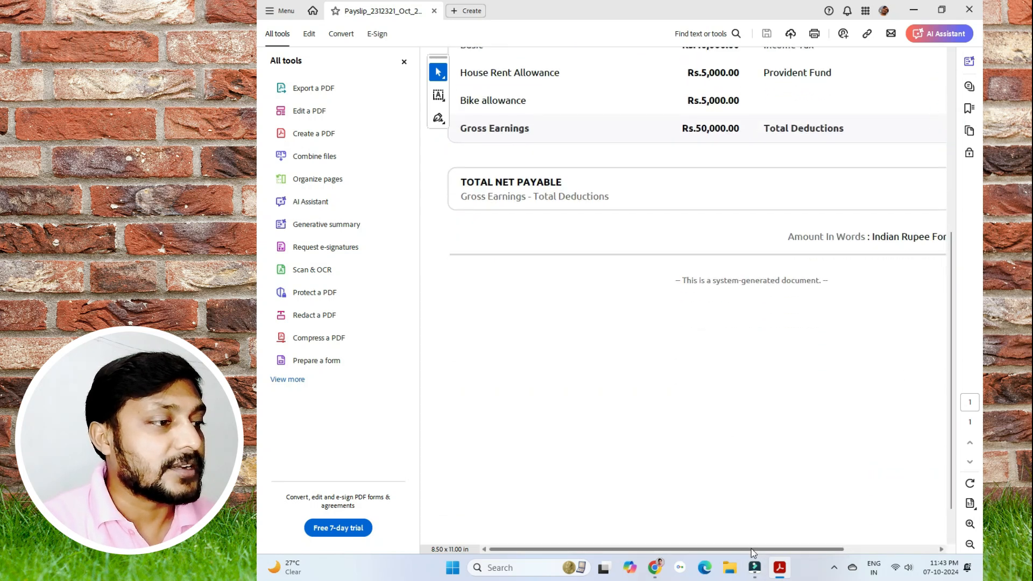
scroll(754, 549, "right", 3)
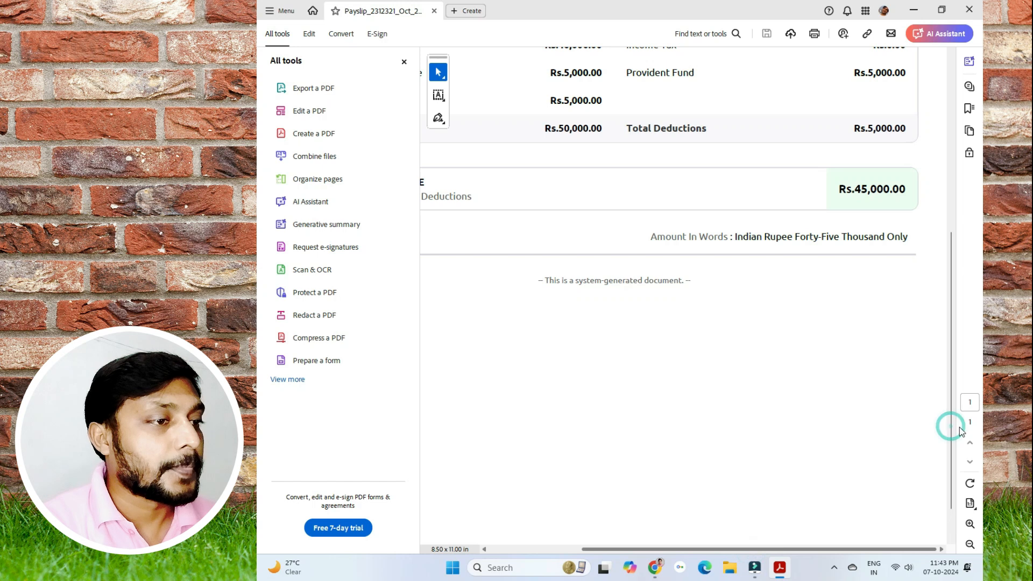
scroll(961, 430, "left", 3)
left_click_drag(951, 319, 958, 465)
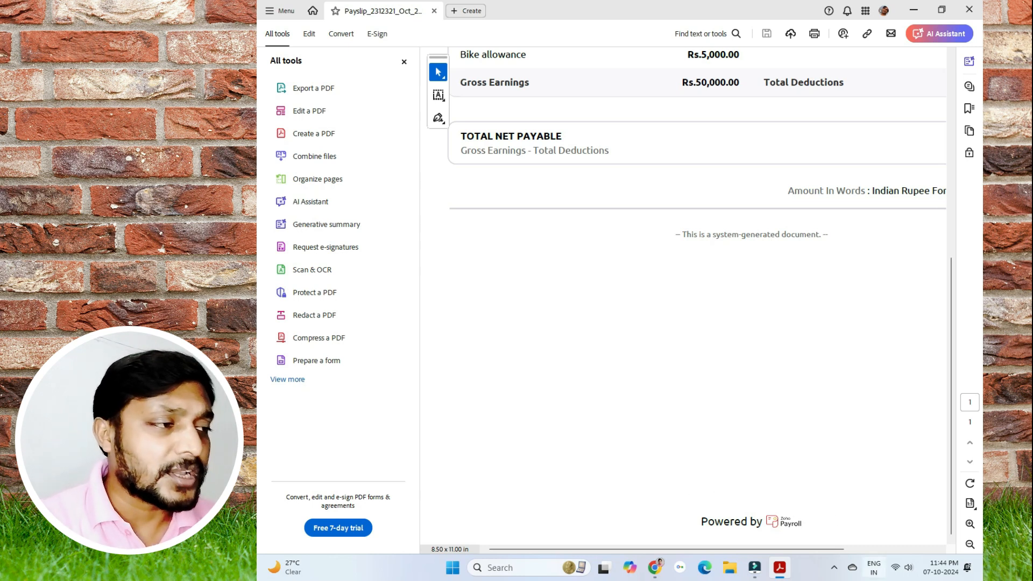
left_click_drag(827, 549, 907, 549)
left_click_drag(951, 495, 961, 289)
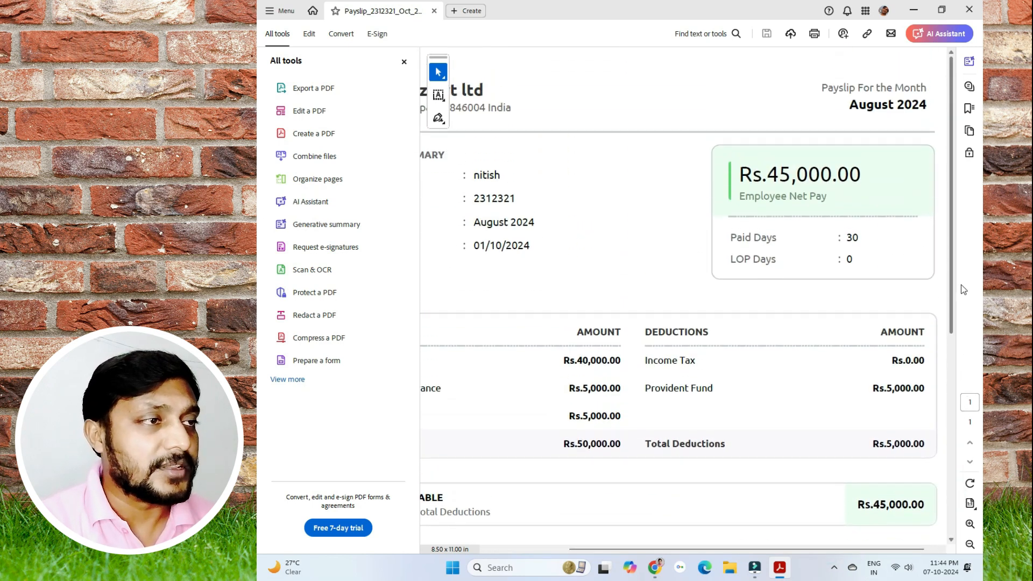
left_click_drag(821, 550, 634, 553)
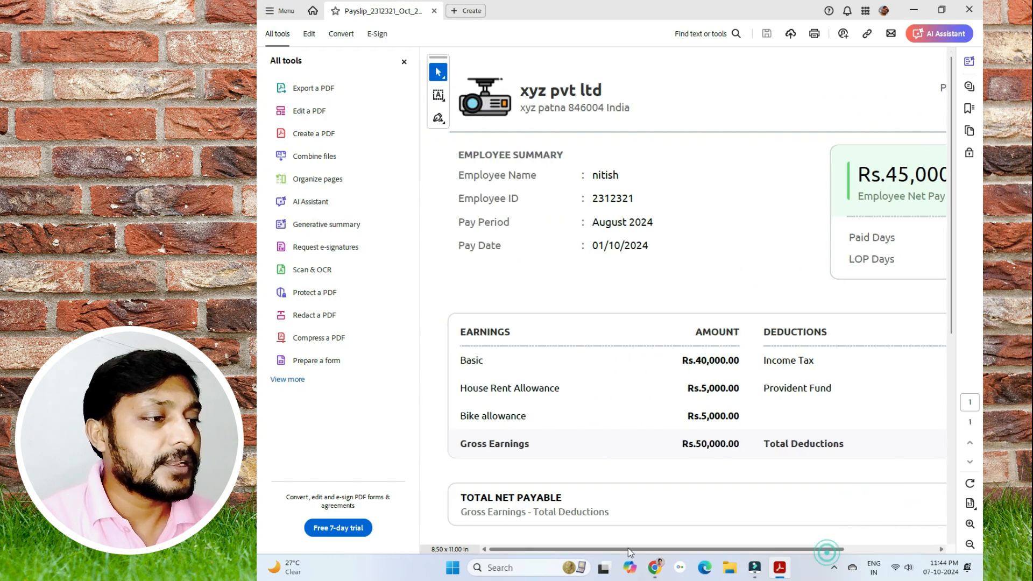